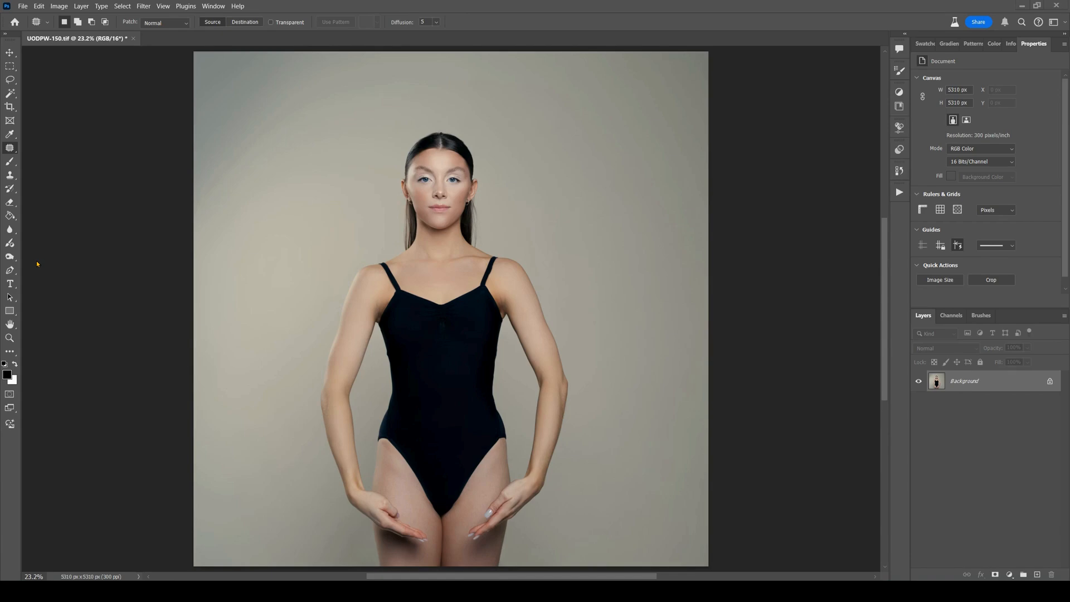
Cycle through the Dodge, Burn and Sponge tool group and make the Dodge tool active.
{"action": "left_click", "coordinate": [8, 257]}
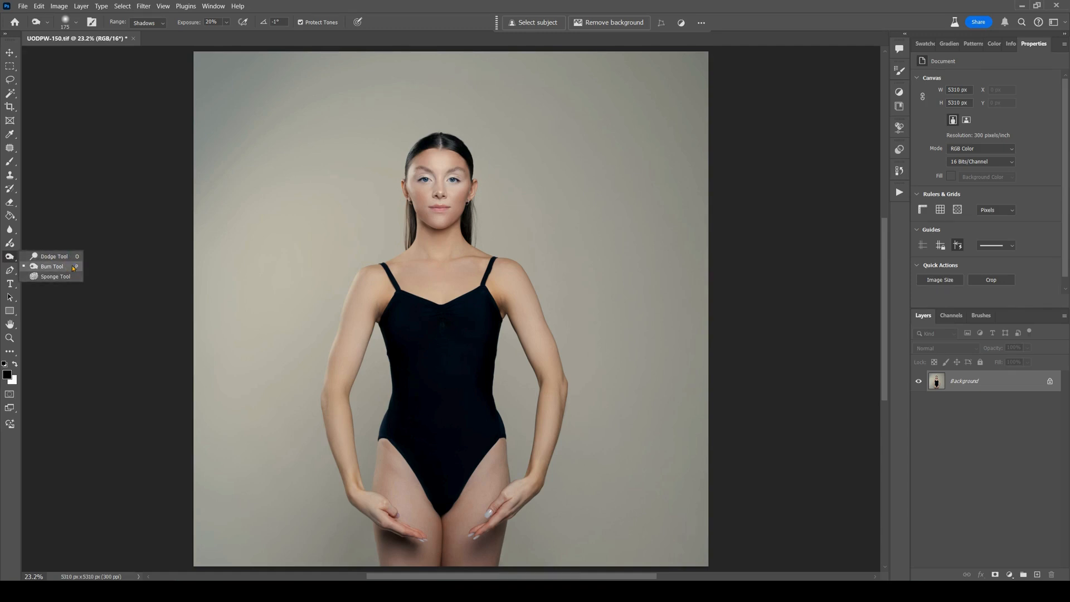
{"action": "left_click", "coordinate": [99, 228]}
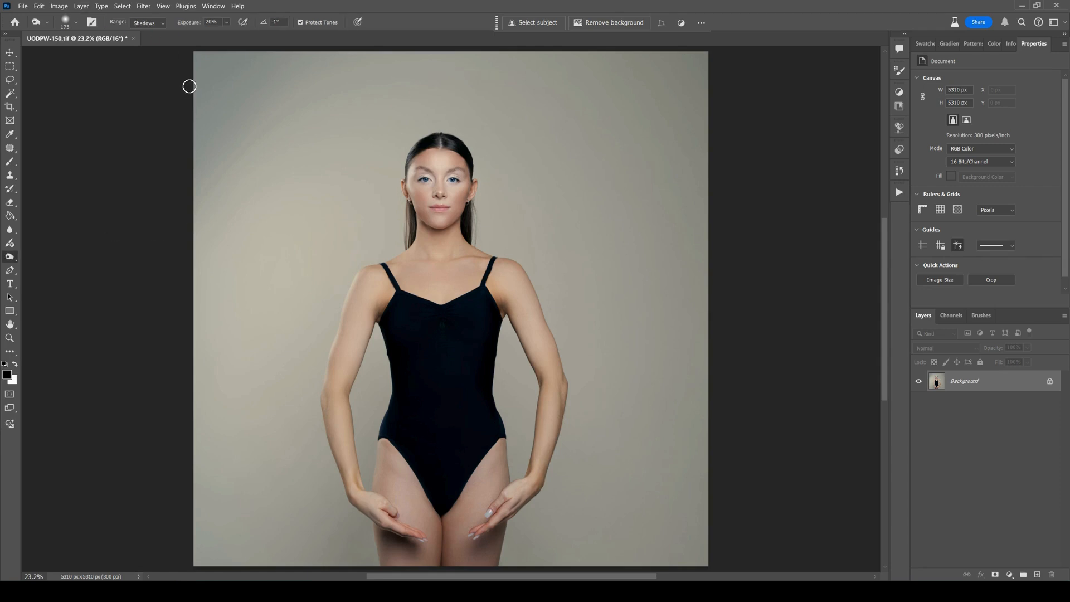
{"action": "key", "text": "shift+o"}
{"action": "key", "text": "shift+o"}
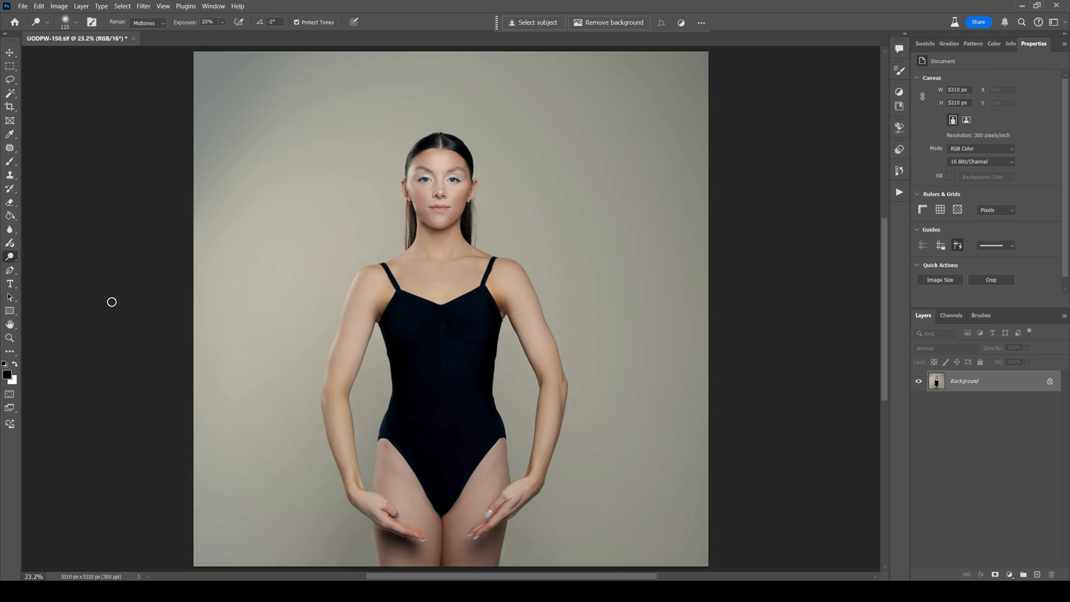
{"action": "key", "text": "shift+o"}
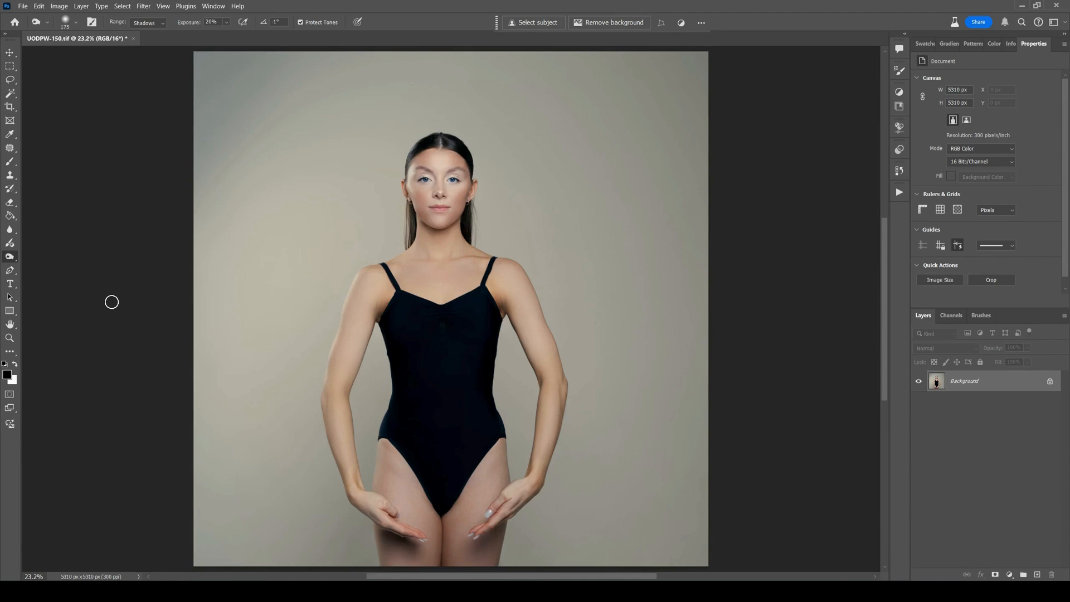
{"action": "right_click", "coordinate": [15, 260]}
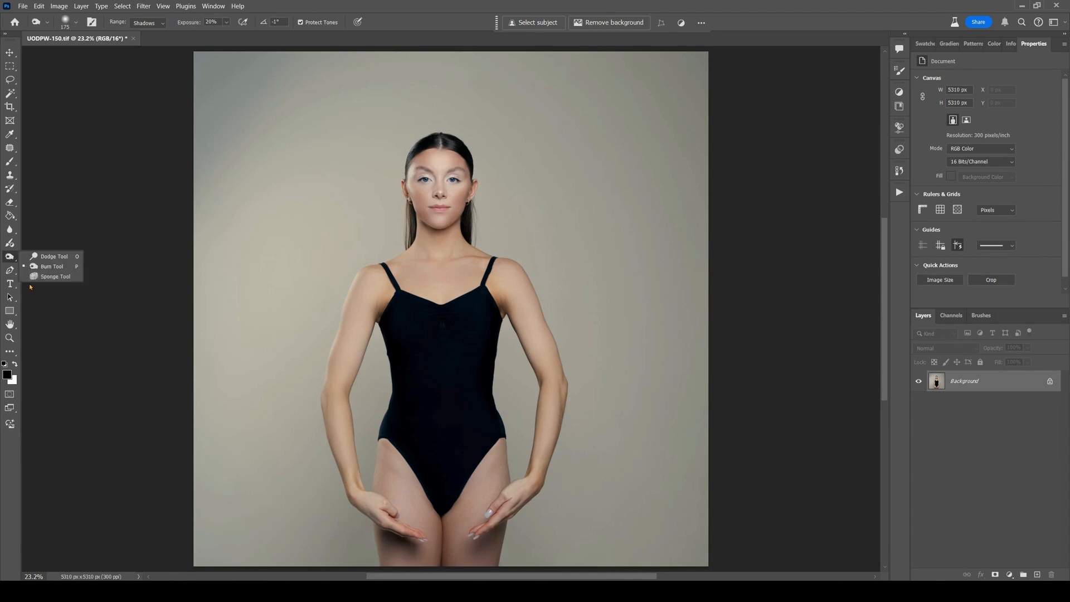
{"action": "left_click", "coordinate": [10, 257]}
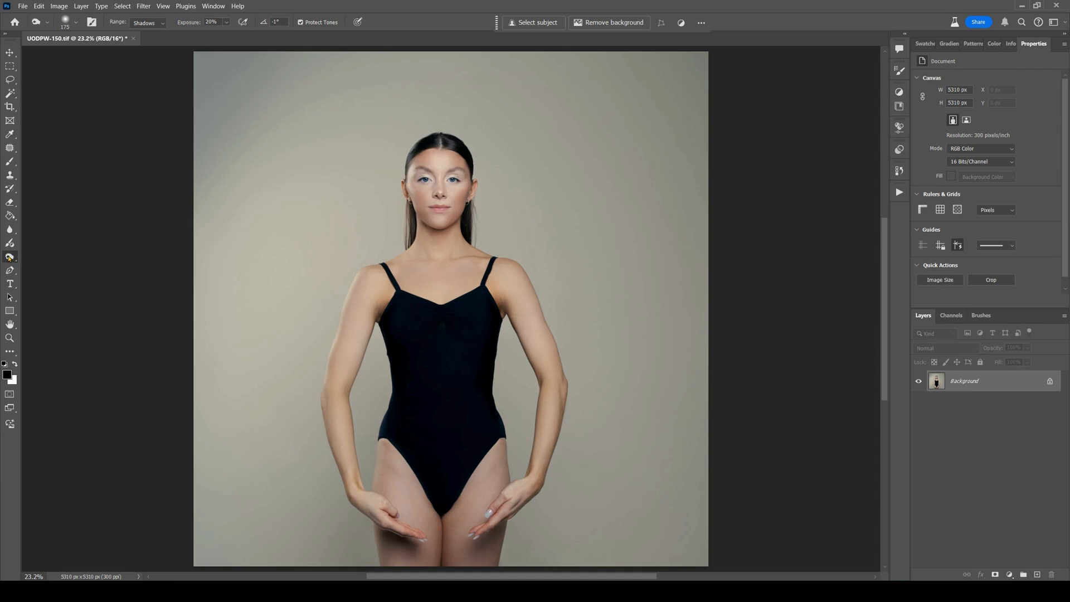
{"action": "key", "text": "shift+o"}
{"action": "key", "text": "shift+o"}
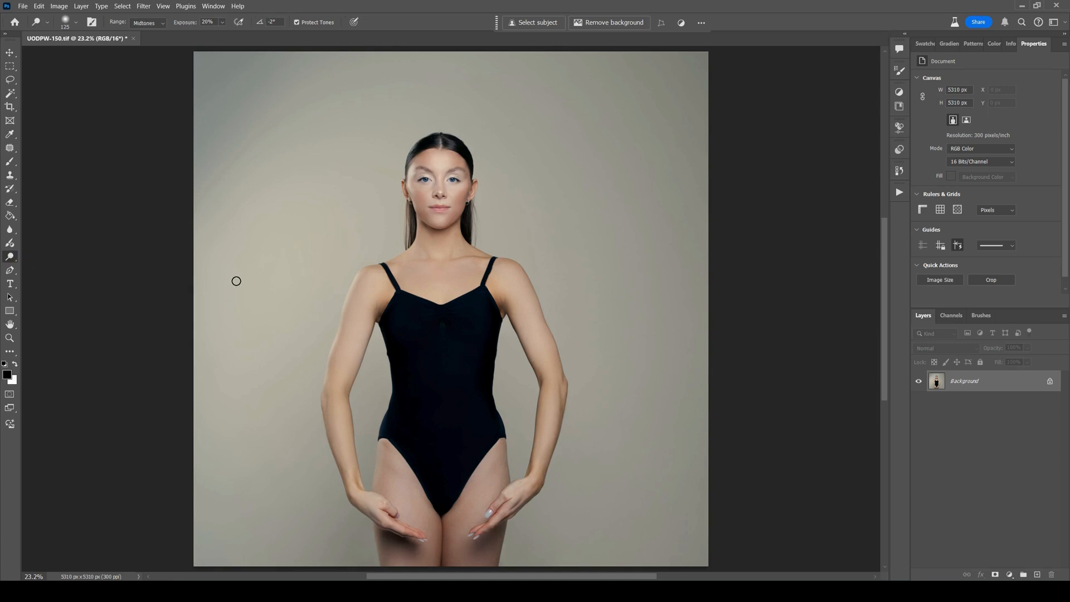
Dodge a diagonal stroke across the photo with an 800 px brush, Shadows range, 100% exposure and Protect Tones enabled.
{"action": "key", "text": "bracketright"}
{"action": "key", "text": "bracketright"}
{"action": "key", "text": "bracketright"}
{"action": "key", "text": "bracketright"}
{"action": "key", "text": "bracketright"}
{"action": "key", "text": "bracketright"}
{"action": "key", "text": "bracketright"}
{"action": "key", "text": "bracketright"}
{"action": "key", "text": "bracketright"}
{"action": "left_click", "coordinate": [160, 23]}
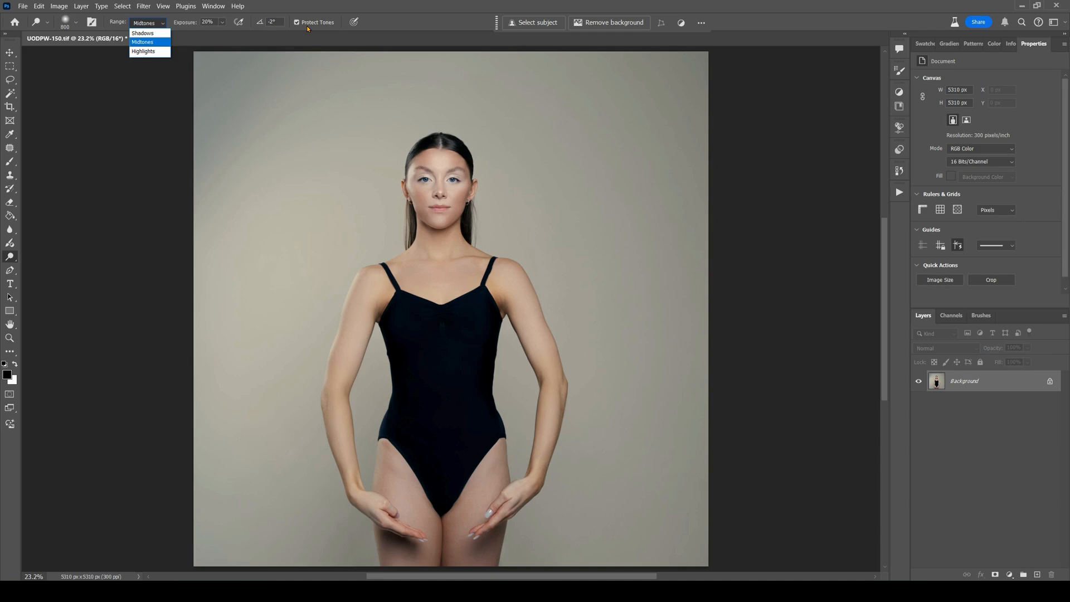
{"action": "left_click", "coordinate": [159, 88]}
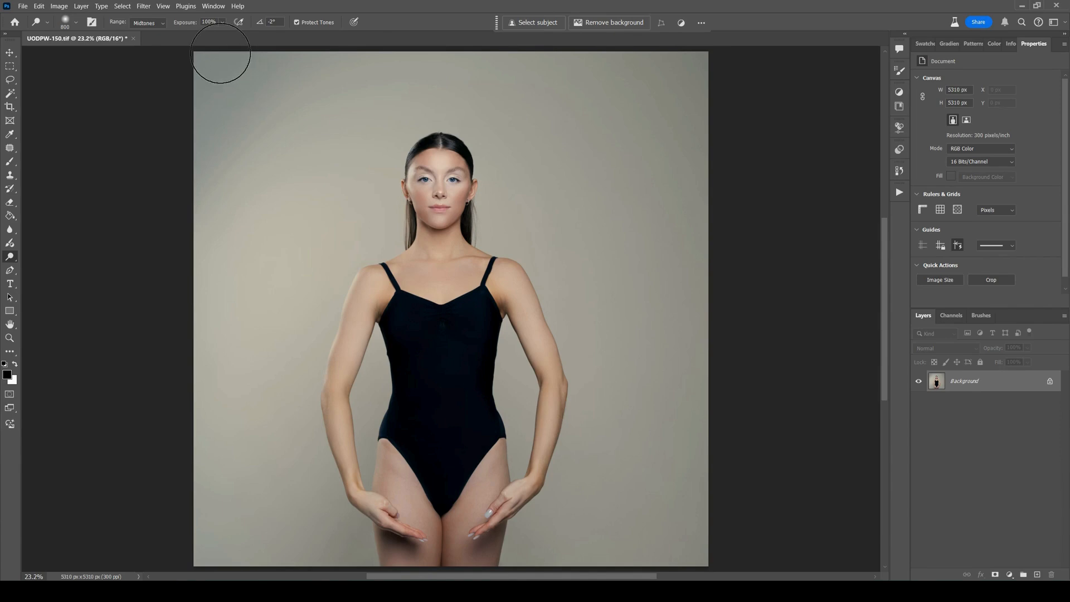
{"action": "left_click", "coordinate": [150, 23]}
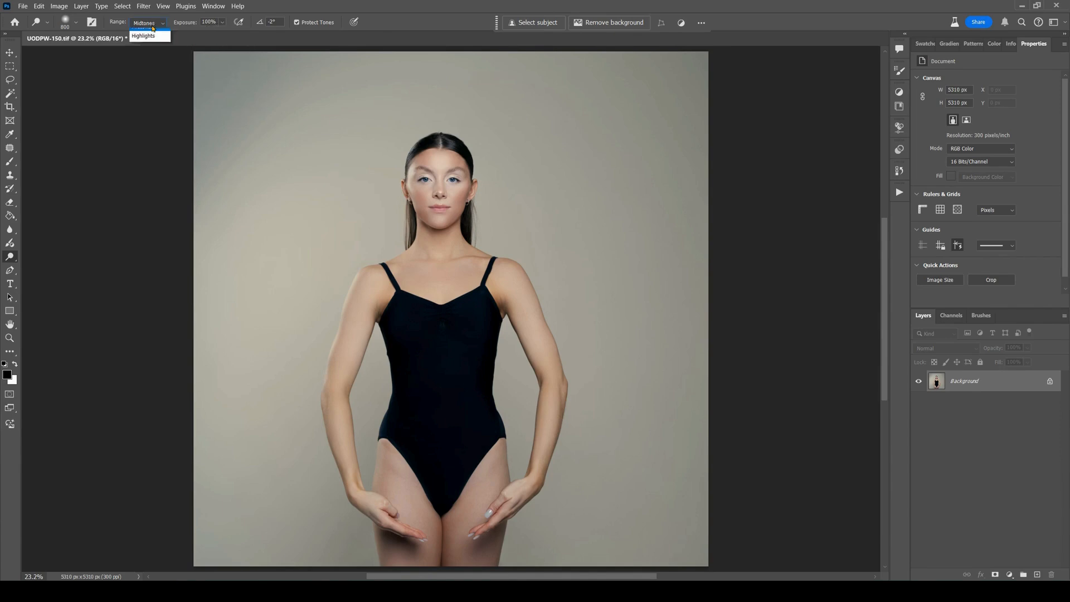
{"action": "left_click", "coordinate": [150, 34]}
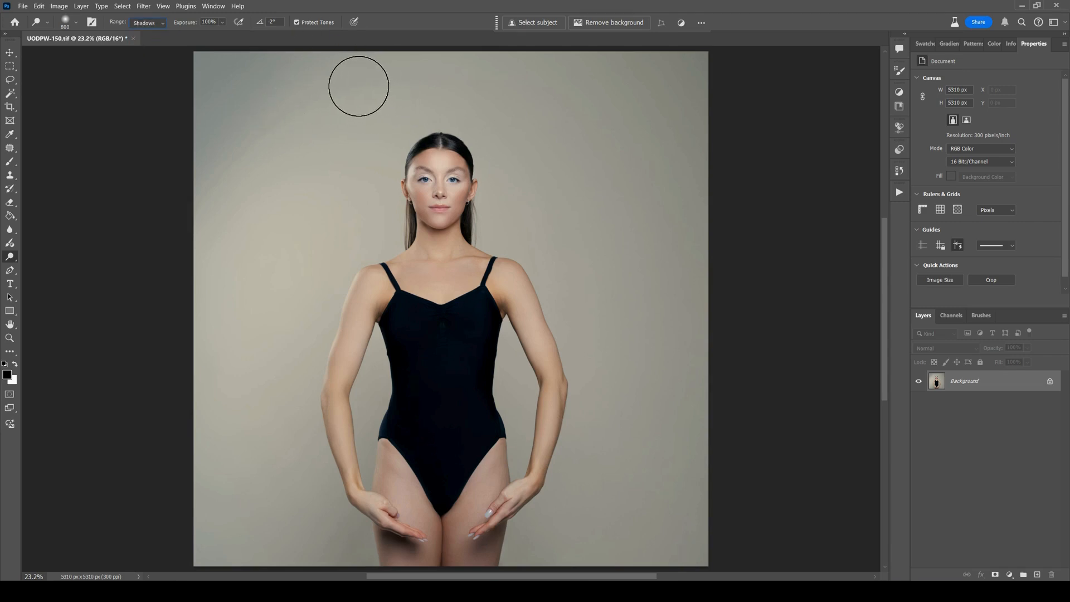
{"action": "left_click_drag", "start_coordinate": [353, 81], "coordinate": [633, 364]}
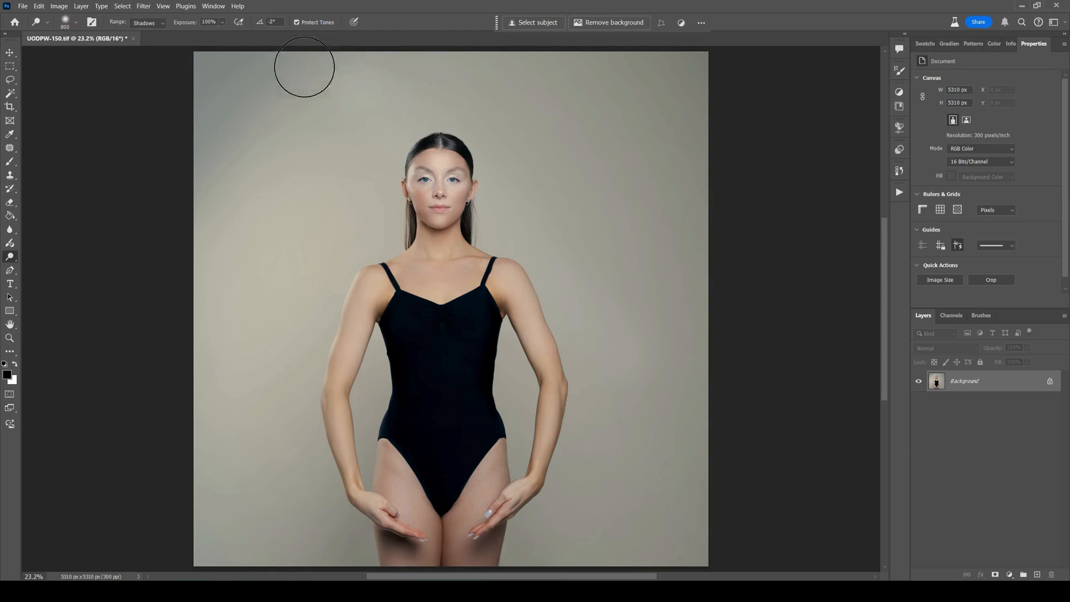
Reduce the brush to 600 px, disable Protect Tones and dodge a second diagonal Shadows stroke below the first.
{"action": "key", "text": "bracketleft"}
{"action": "key", "text": "bracketleft"}
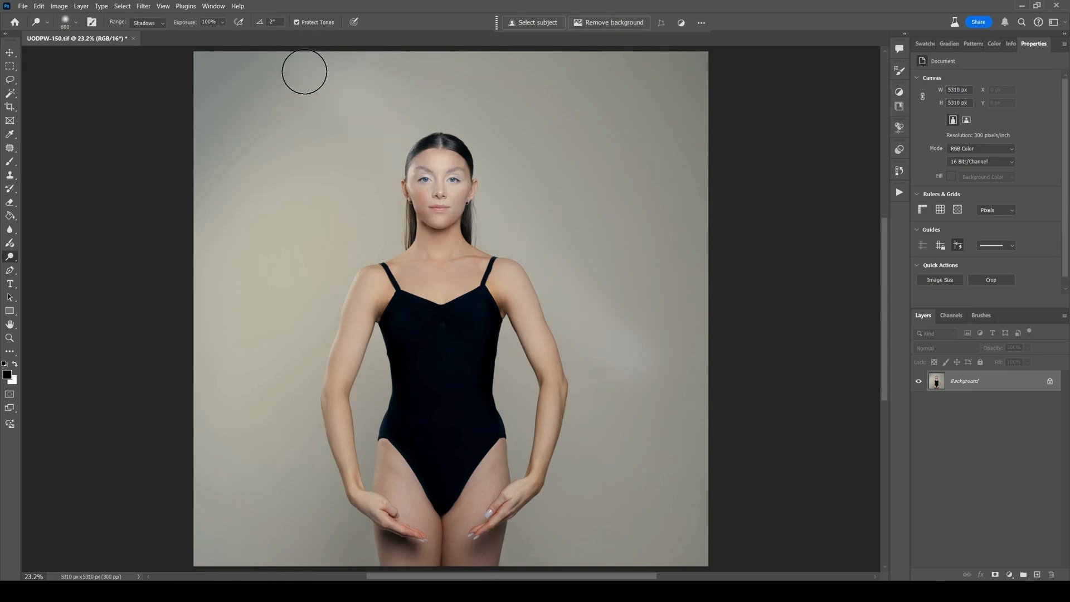
{"action": "left_click", "coordinate": [296, 23]}
{"action": "left_click_drag", "start_coordinate": [313, 119], "coordinate": [601, 399]}
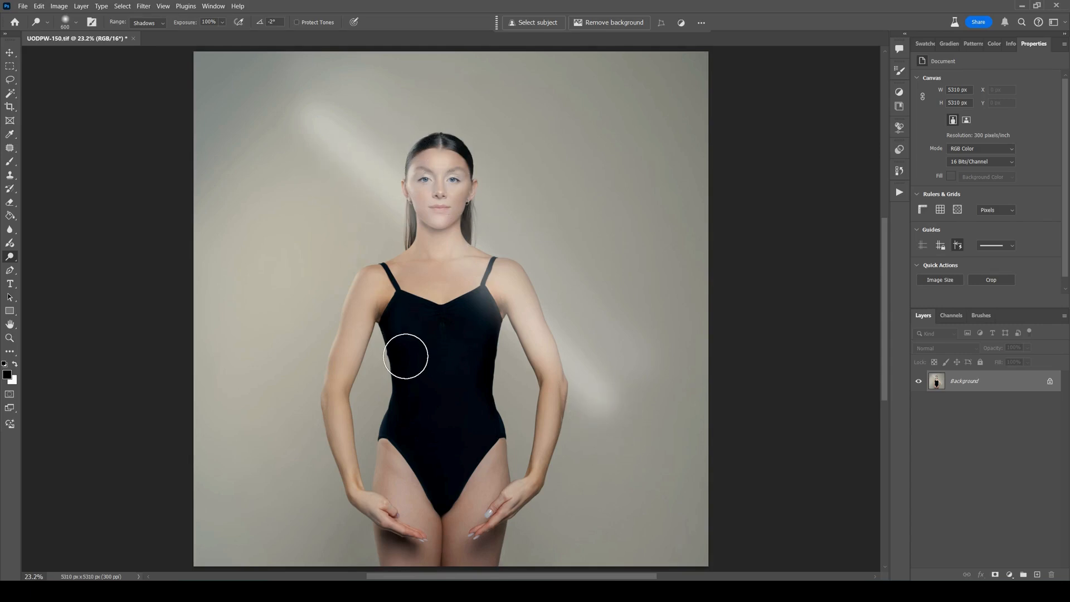
Dodge two parallel diagonal strokes with the Midtones range, one with Protect Tones enabled and one with it disabled.
{"action": "left_click", "coordinate": [147, 23]}
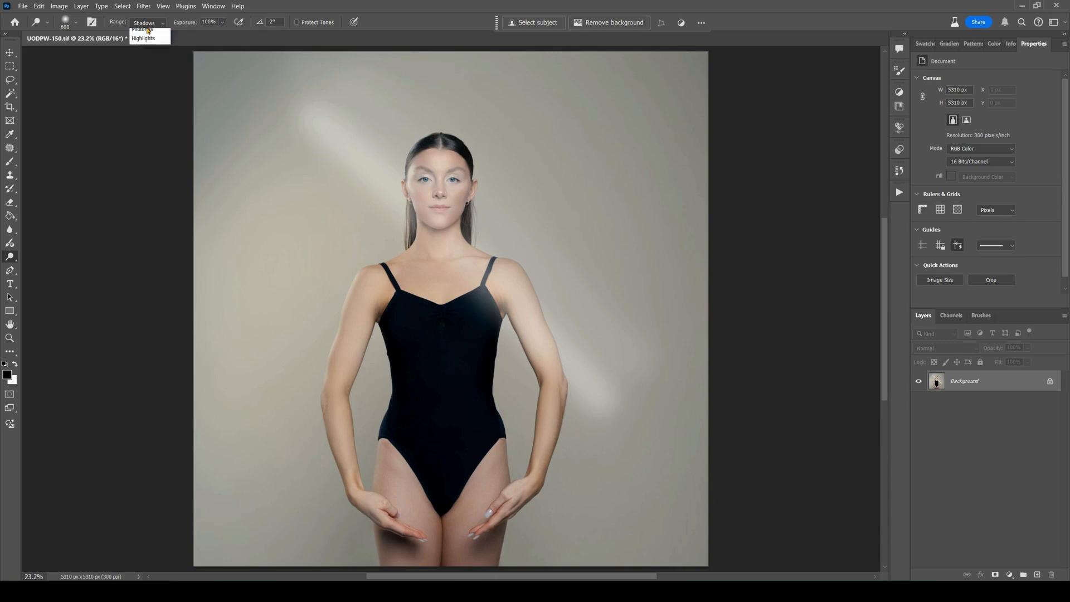
{"action": "left_click", "coordinate": [146, 40]}
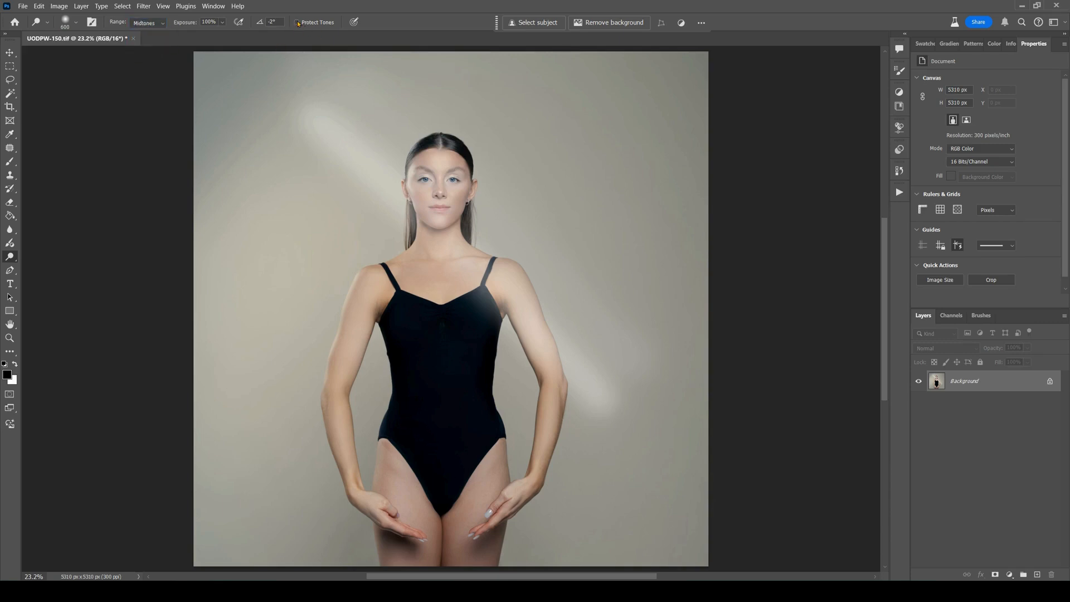
{"action": "left_click", "coordinate": [296, 22]}
{"action": "left_click_drag", "start_coordinate": [272, 163], "coordinate": [621, 461]}
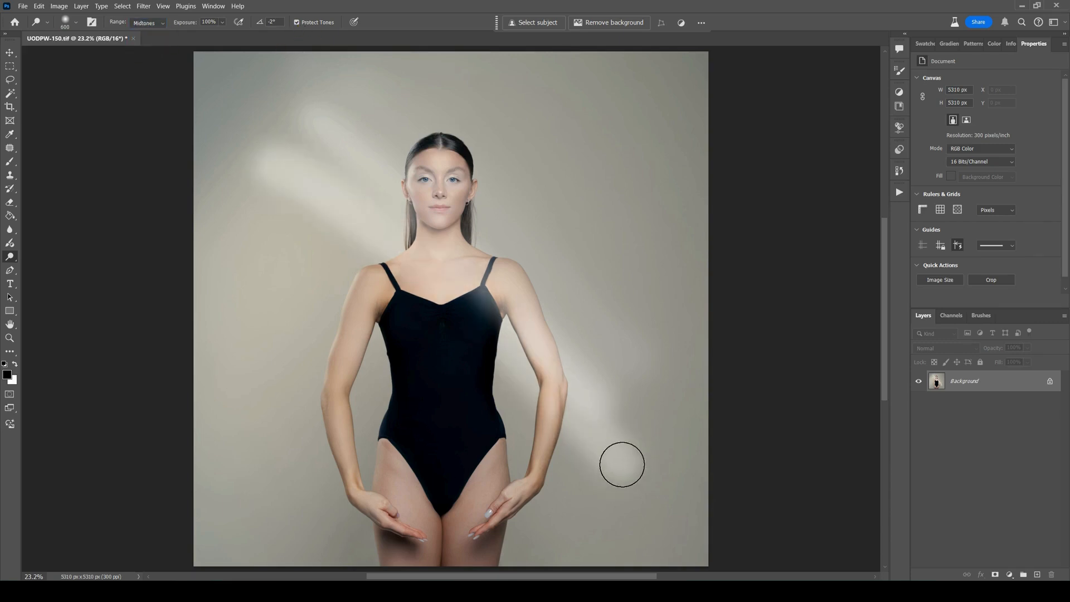
{"action": "left_click", "coordinate": [296, 23]}
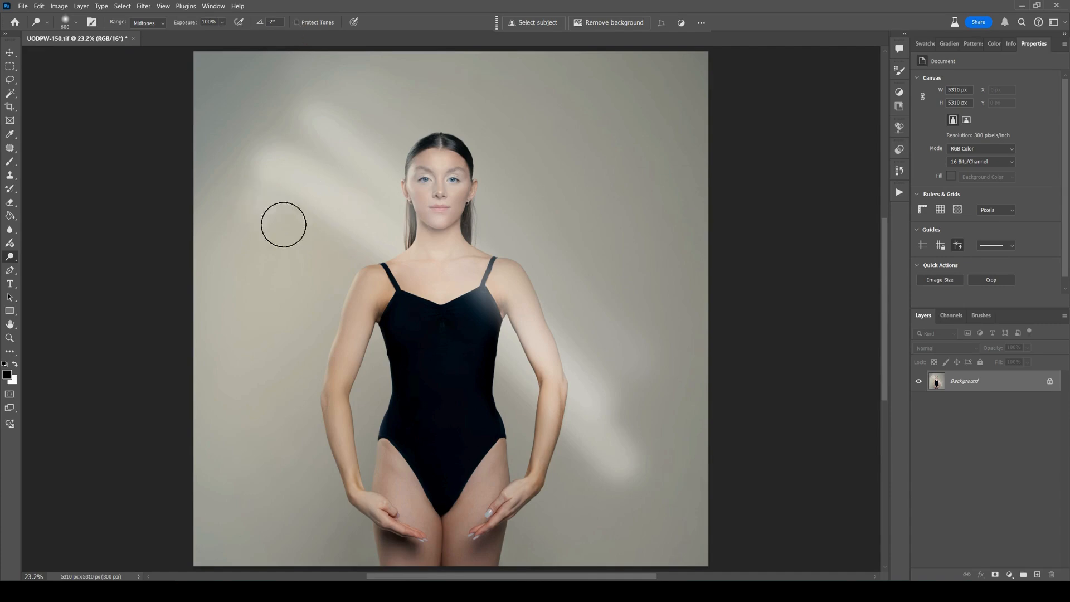
{"action": "left_click_drag", "start_coordinate": [282, 223], "coordinate": [607, 499]}
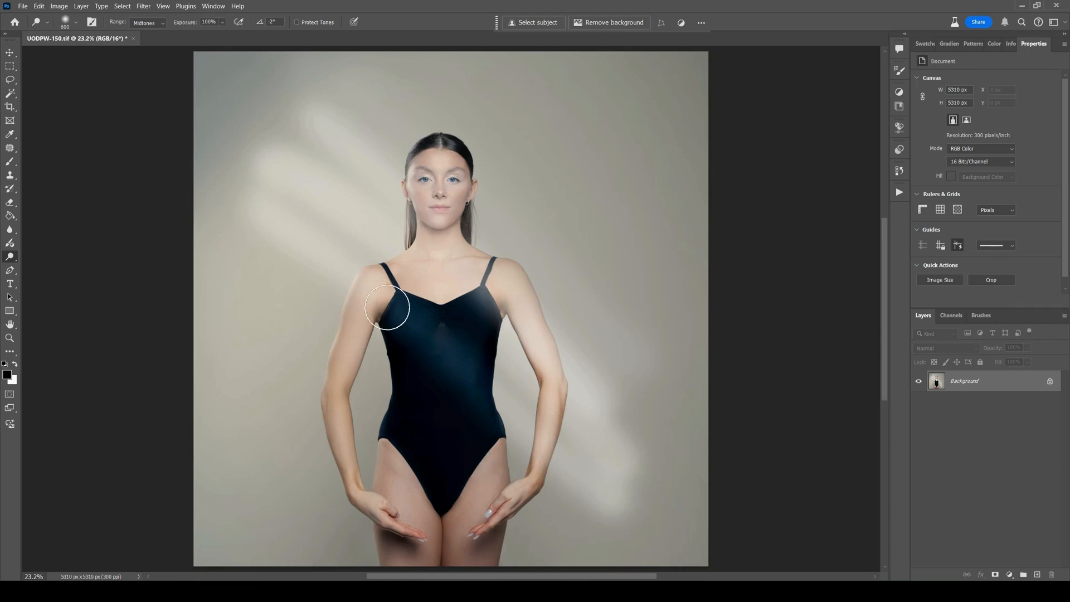
Dodge two parallel diagonal strokes with the Highlights range, one with Protect Tones enabled and one with it disabled.
{"action": "left_click", "coordinate": [143, 21]}
{"action": "left_click", "coordinate": [144, 55]}
{"action": "left_click", "coordinate": [304, 23]}
{"action": "left_click_drag", "start_coordinate": [251, 268], "coordinate": [616, 520]}
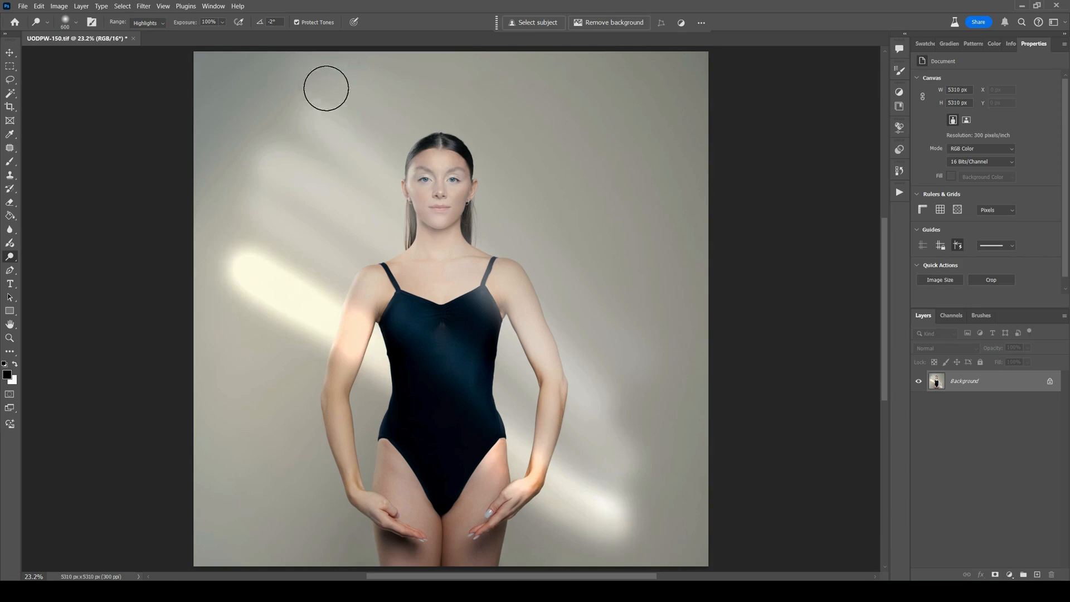
{"action": "left_click", "coordinate": [296, 23]}
{"action": "left_click_drag", "start_coordinate": [234, 313], "coordinate": [607, 562]}
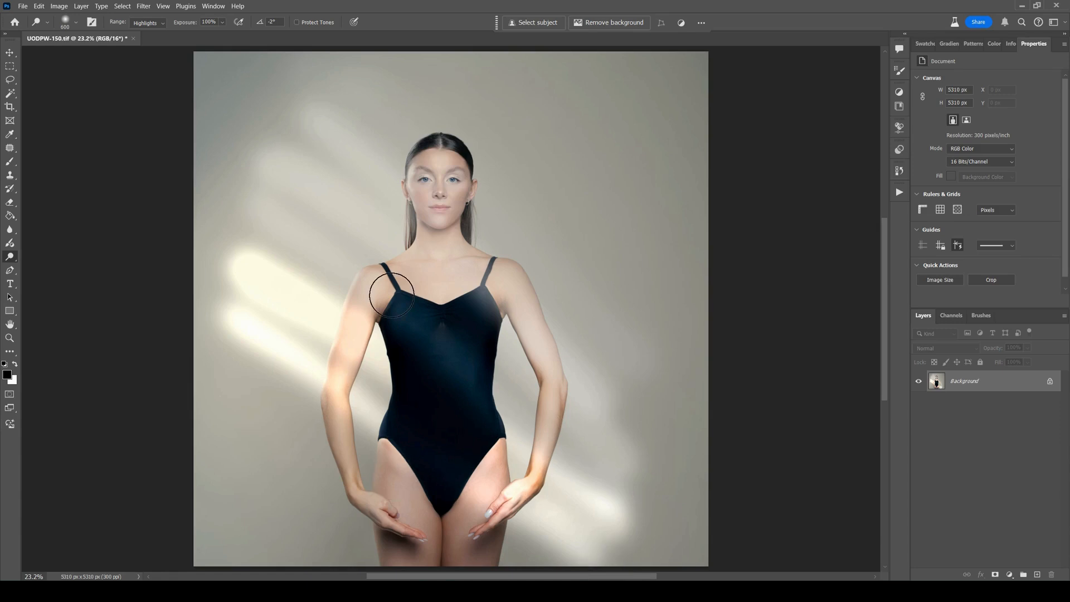
Undo all the dodge strokes on the portrait.
{"action": "mouse_move", "coordinate": [530, 480]}
{"action": "left_mouse_down"}
{"action": "mouse_move", "coordinate": [507, 478]}
{"action": "mouse_move", "coordinate": [504, 495]}
{"action": "mouse_move", "coordinate": [521, 497]}
{"action": "mouse_move", "coordinate": [526, 470]}
{"action": "left_mouse_up"}
{"action": "key", "text": "ctrl+z"}
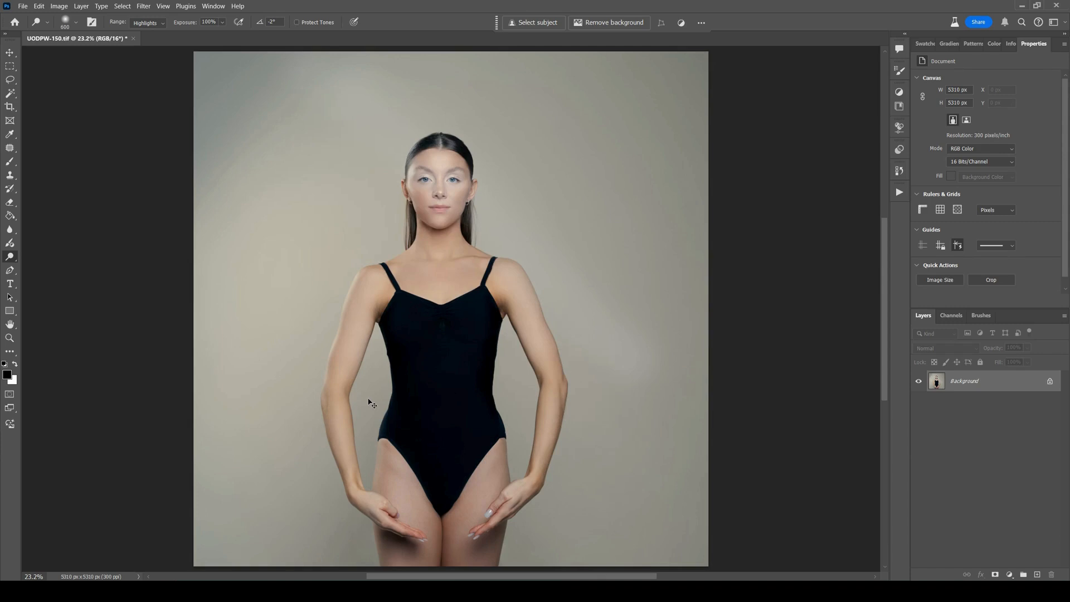
Switch to the Burn tool and set it to 100% exposure with a 700 px brush.
{"action": "right_click", "coordinate": [9, 257]}
{"action": "left_click", "coordinate": [31, 268]}
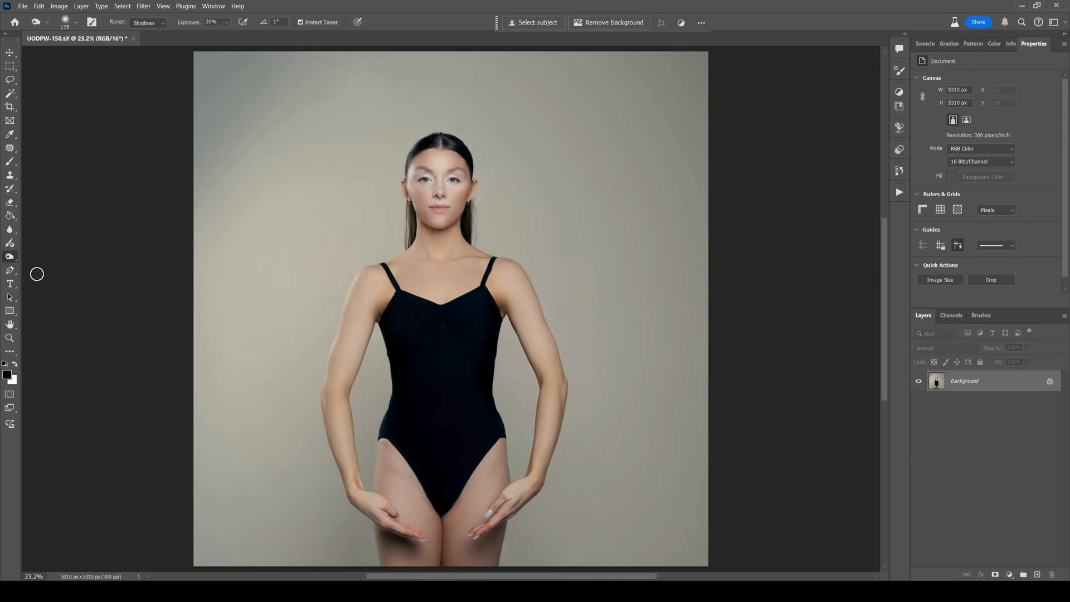
{"action": "key", "text": "Return"}
{"action": "type", "text": "0"}
{"action": "type", "text": "100"}
{"action": "key", "text": "Return"}
{"action": "key", "text": "bracketright"}
{"action": "key", "text": "bracketright"}
{"action": "key", "text": "bracketright"}
{"action": "key", "text": "bracketright"}
{"action": "key", "text": "bracketright"}
{"action": "key", "text": "bracketright"}
{"action": "key", "text": "bracketright"}
Burn two diagonal strokes across the photo with the Shadows range, one with Protect Tones enabled and one with it disabled.
{"action": "left_click", "coordinate": [148, 23]}
{"action": "left_click", "coordinate": [147, 33]}
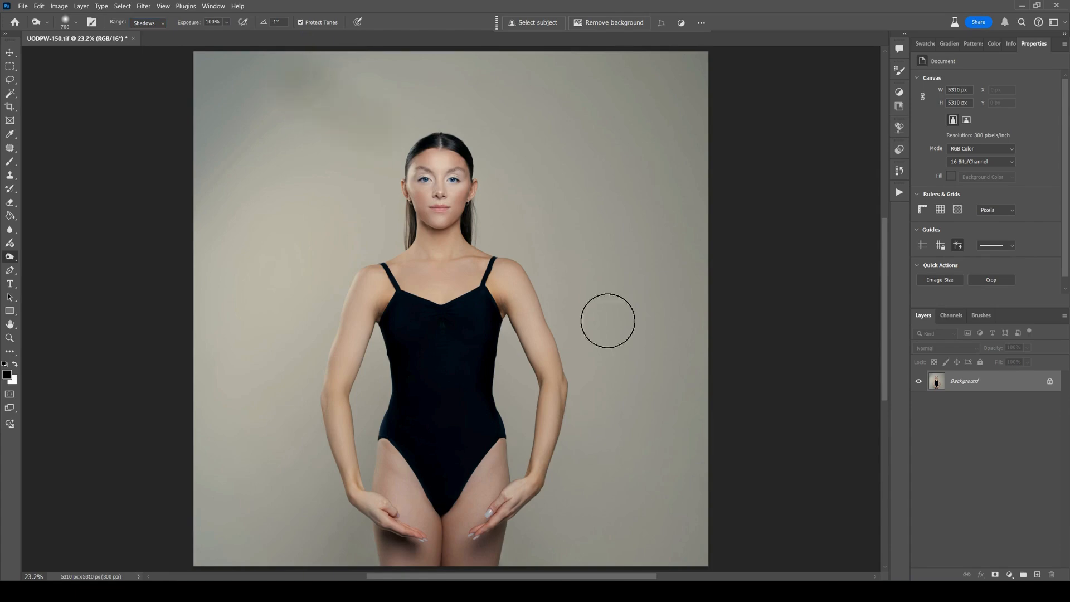
{"action": "left_click_drag", "start_coordinate": [607, 317], "coordinate": [632, 337]}
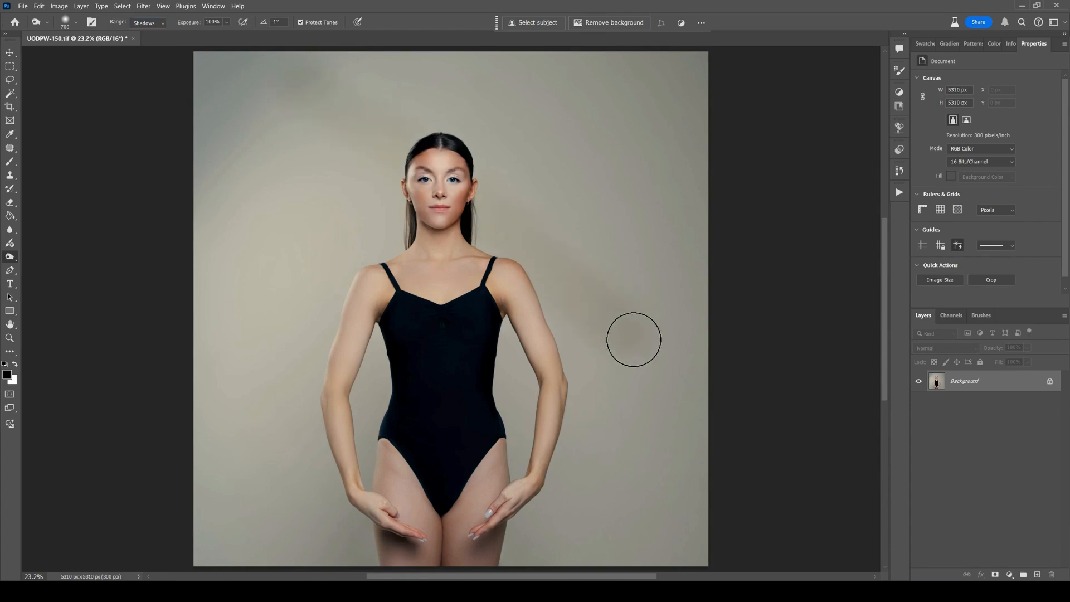
{"action": "left_click", "coordinate": [299, 22]}
{"action": "left_click_drag", "start_coordinate": [276, 128], "coordinate": [611, 413]}
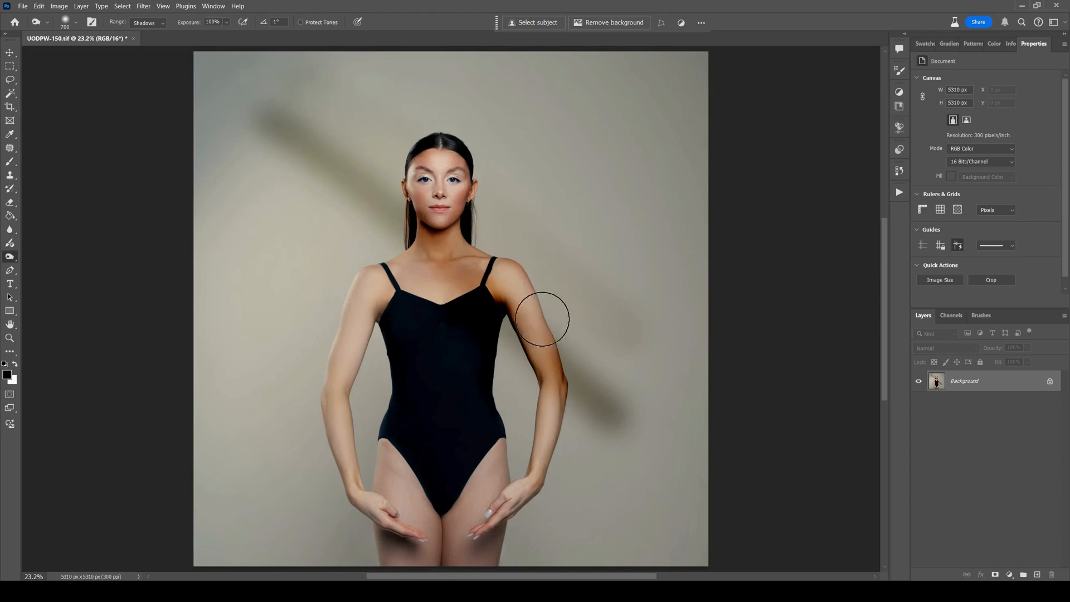
Burn two parallel diagonal strokes with the Midtones range, one with Protect Tones enabled and one with it disabled.
{"action": "left_click", "coordinate": [148, 22]}
{"action": "left_click", "coordinate": [144, 40]}
{"action": "left_click", "coordinate": [300, 23]}
{"action": "left_click_drag", "start_coordinate": [256, 157], "coordinate": [621, 471]}
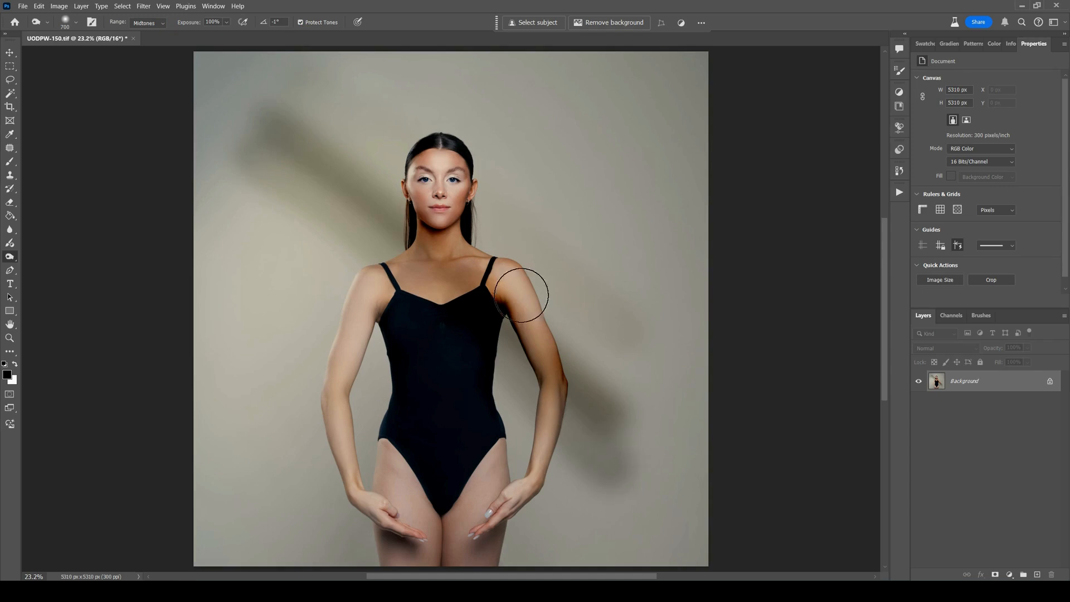
{"action": "left_click", "coordinate": [300, 22]}
{"action": "left_click_drag", "start_coordinate": [242, 202], "coordinate": [617, 523]}
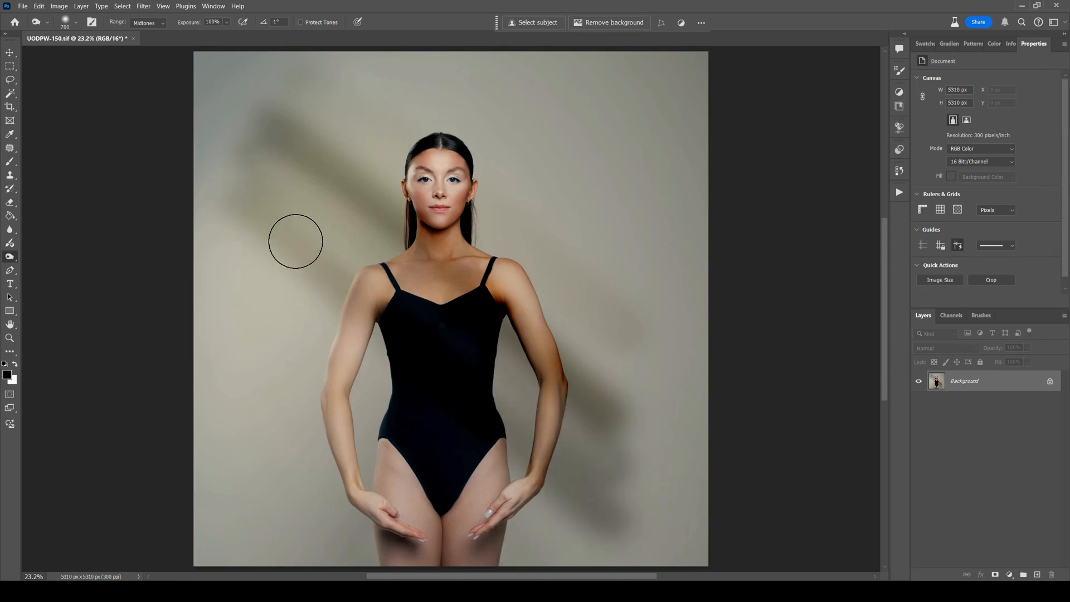
Burn two parallel diagonal strokes with the Highlights range, one with Protect Tones enabled and one with it disabled.
{"action": "left_click", "coordinate": [146, 22]}
{"action": "left_click", "coordinate": [146, 51]}
{"action": "left_click", "coordinate": [301, 22]}
{"action": "left_click_drag", "start_coordinate": [229, 254], "coordinate": [365, 382]}
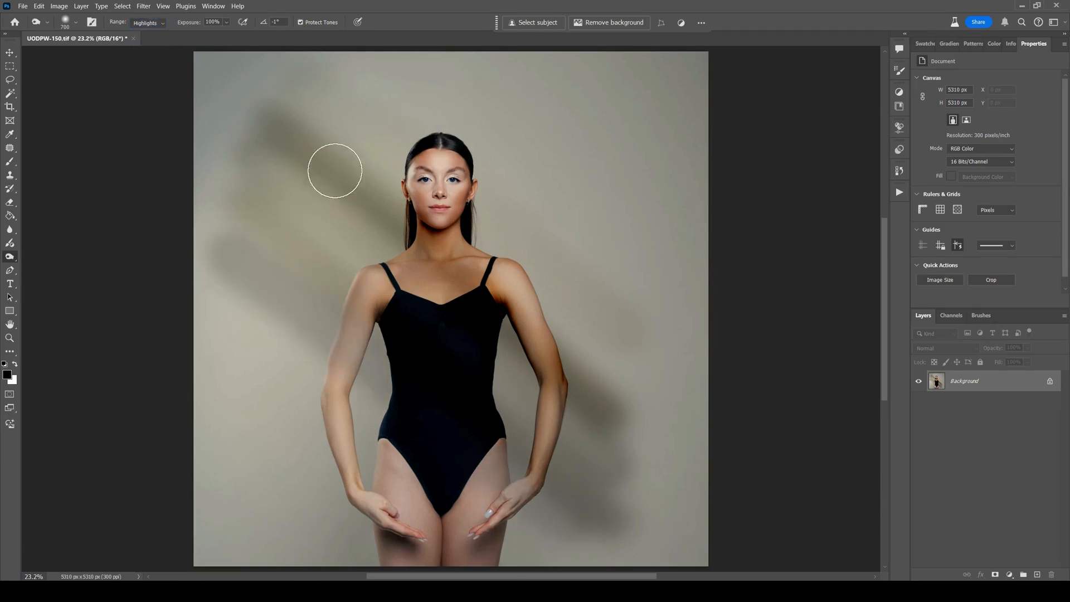
{"action": "left_click", "coordinate": [299, 23]}
{"action": "left_click_drag", "start_coordinate": [213, 304], "coordinate": [608, 569]}
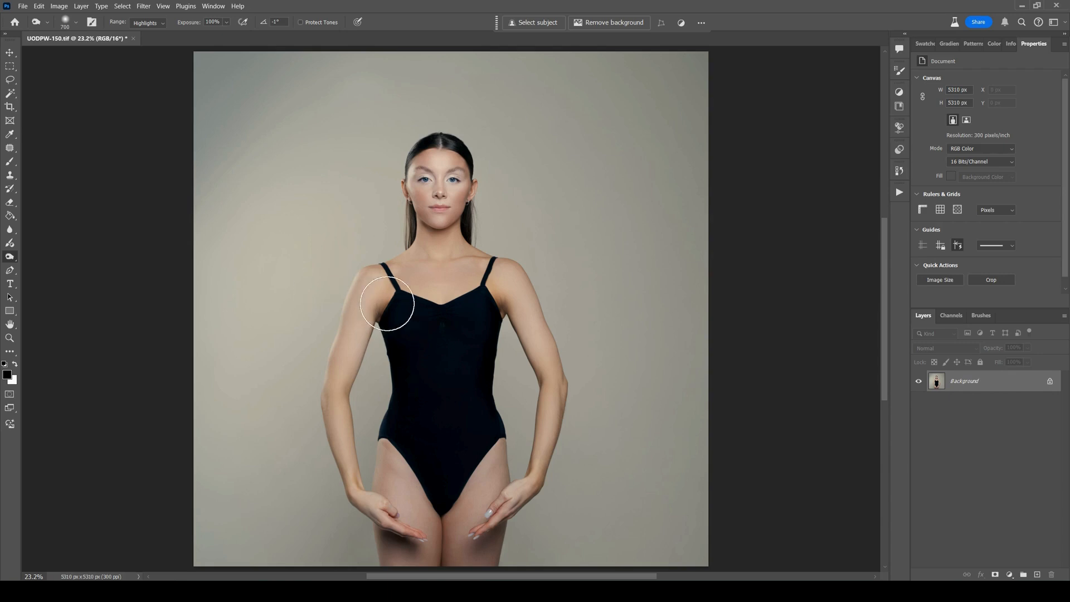
Try a Highlights burn stroke from beside the head down across the torso and undo it.
{"action": "key", "text": "ctrl+plus"}
{"action": "key", "text": "ctrl+plus"}
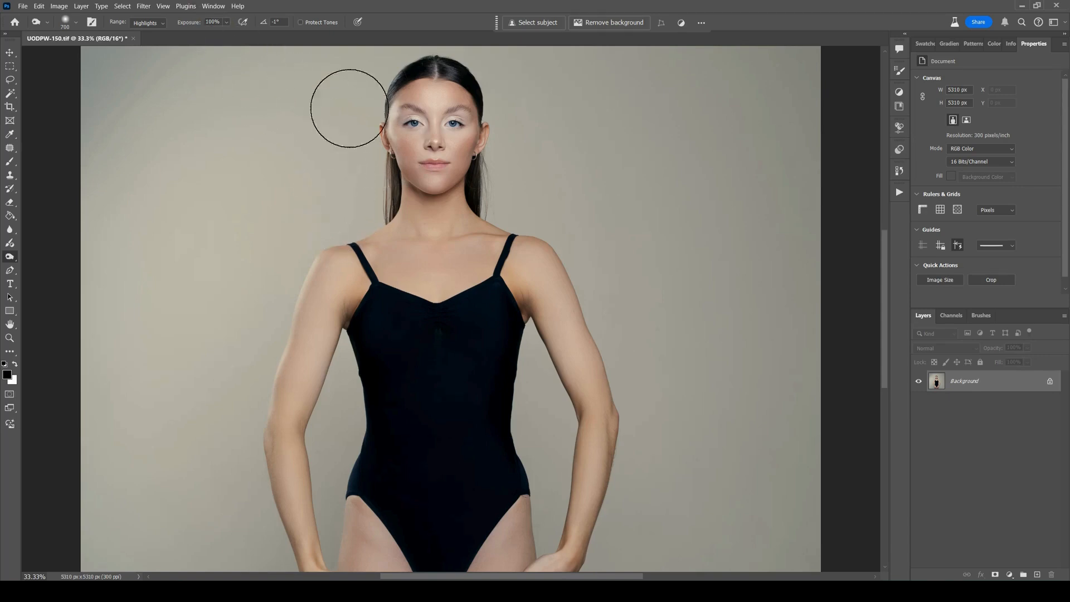
{"action": "mouse_move", "coordinate": [350, 108]}
{"action": "left_mouse_down"}
{"action": "mouse_move", "coordinate": [535, 296]}
{"action": "mouse_move", "coordinate": [540, 335]}
{"action": "mouse_move", "coordinate": [346, 210]}
{"action": "mouse_move", "coordinate": [509, 394]}
{"action": "left_mouse_up"}
{"action": "key", "text": "ctrl+z"}
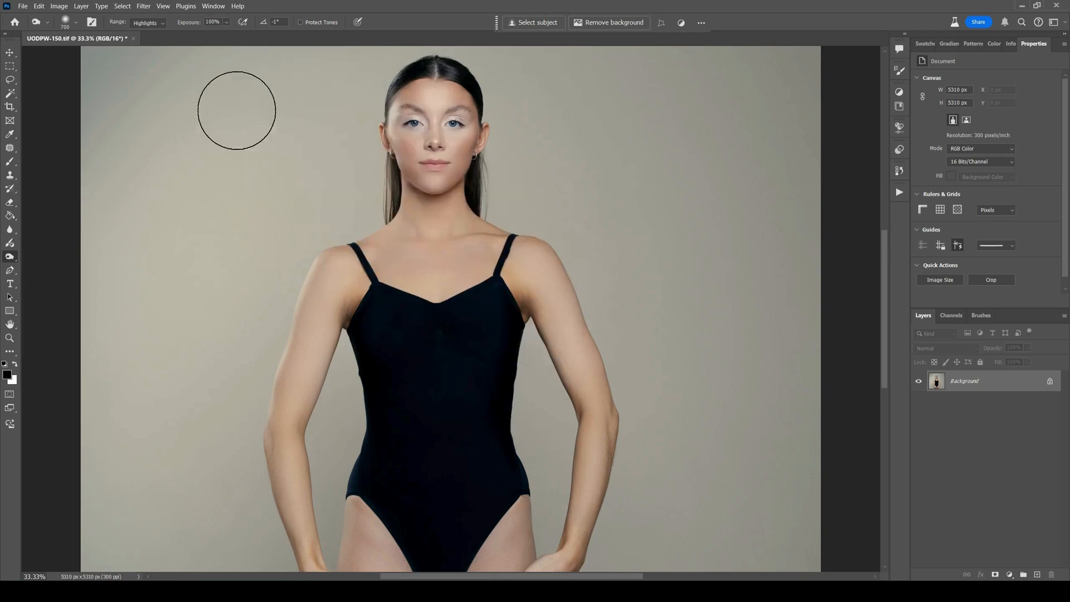
Set the Burn tool to the Midtones range with 20% exposure.
{"action": "left_click", "coordinate": [153, 23]}
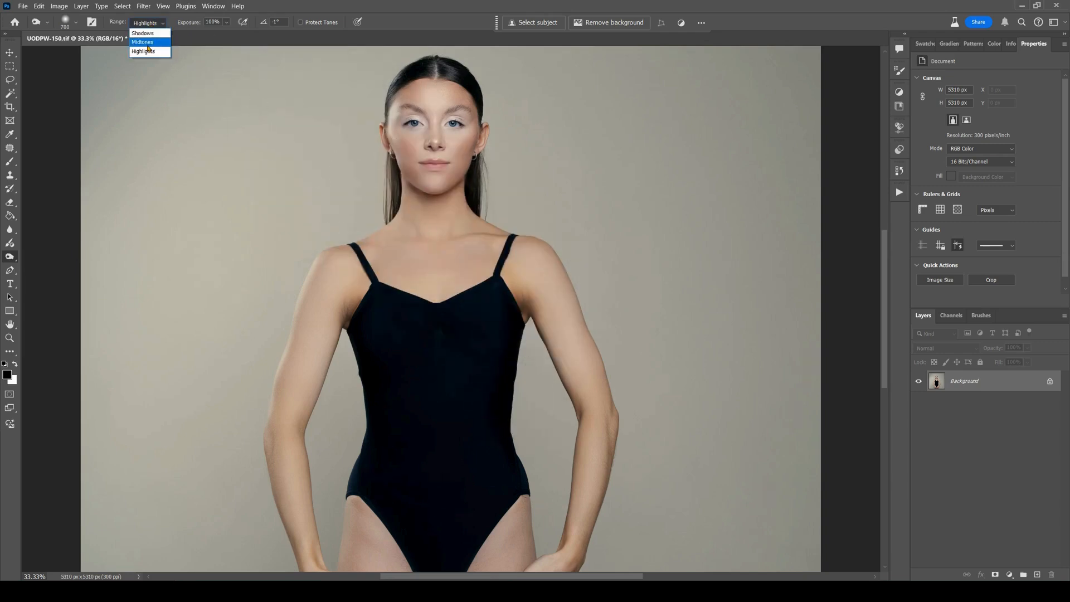
{"action": "left_click", "coordinate": [146, 43]}
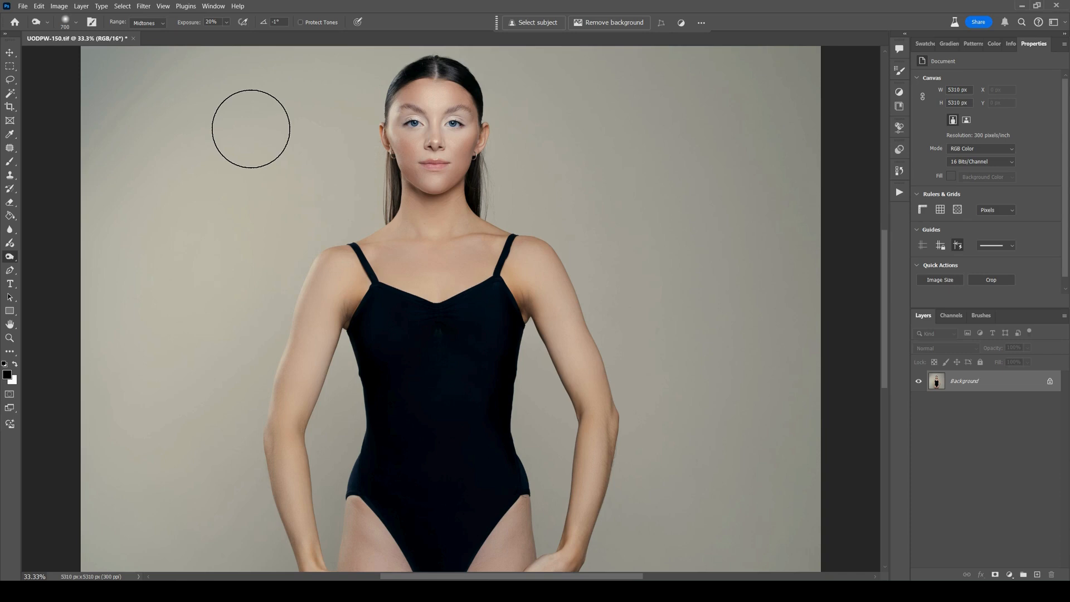
{"action": "key", "text": "ctrl+plus"}
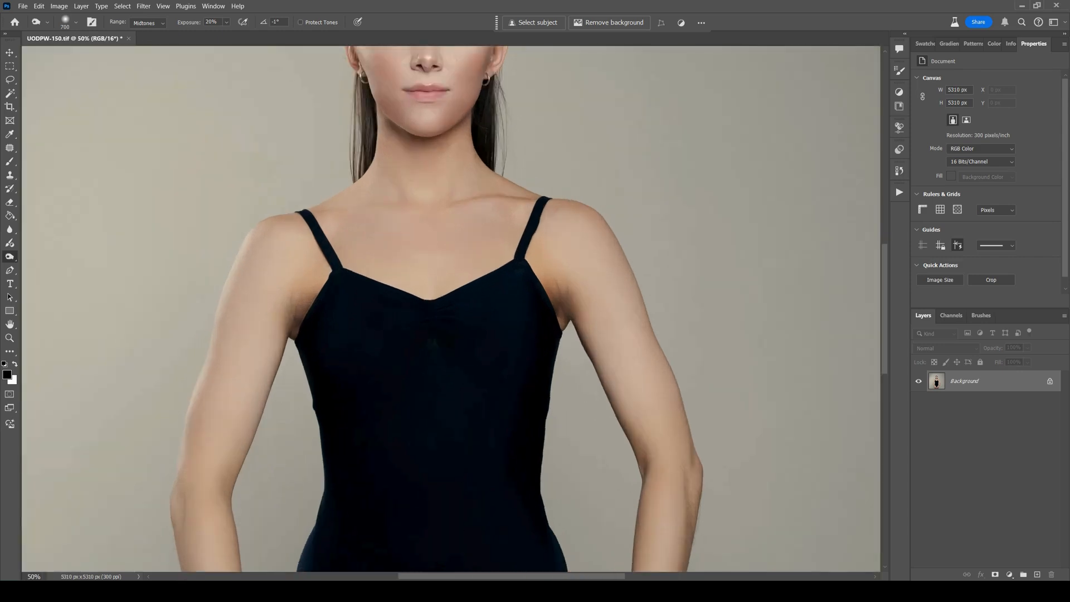
Burn along the model's left collarbone and below the same side of the jaw with a 150 px brush.
{"action": "left_click_drag", "start_coordinate": [315, 177], "coordinate": [305, 326]}
{"action": "key", "text": "bracketleft"}
{"action": "key", "text": "bracketleft"}
{"action": "key", "text": "bracketleft"}
{"action": "key", "text": "bracketleft"}
{"action": "key", "text": "bracketleft"}
{"action": "key", "text": "bracketleft"}
{"action": "key", "text": "bracketleft"}
{"action": "key", "text": "bracketleft"}
{"action": "key", "text": "bracketleft"}
{"action": "key", "text": "bracketleft"}
{"action": "key", "text": "bracketleft"}
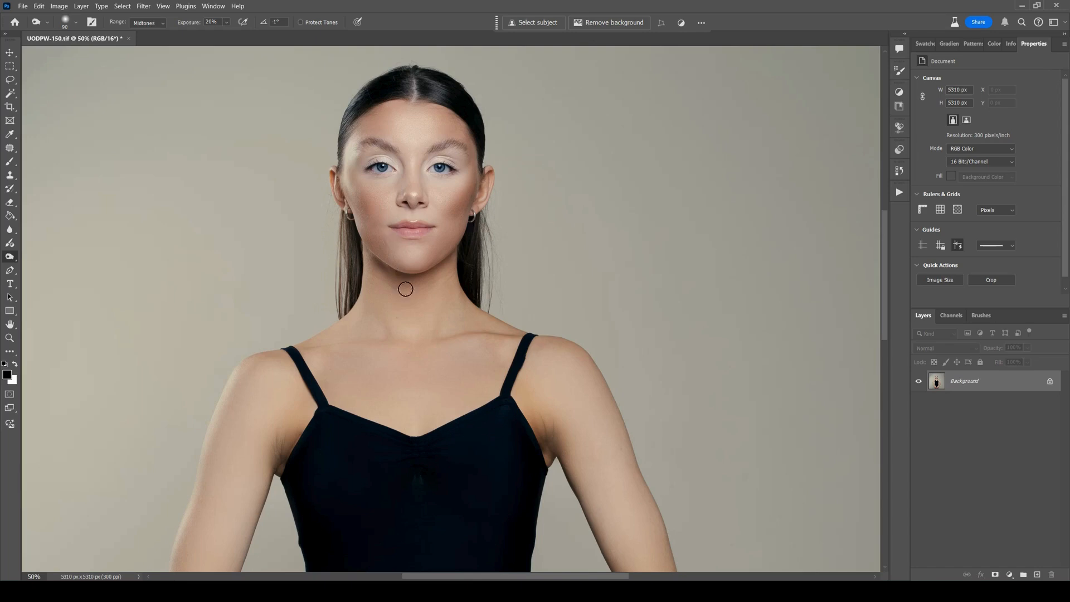
{"action": "key", "text": "bracketleft"}
{"action": "key", "text": "bracketleft"}
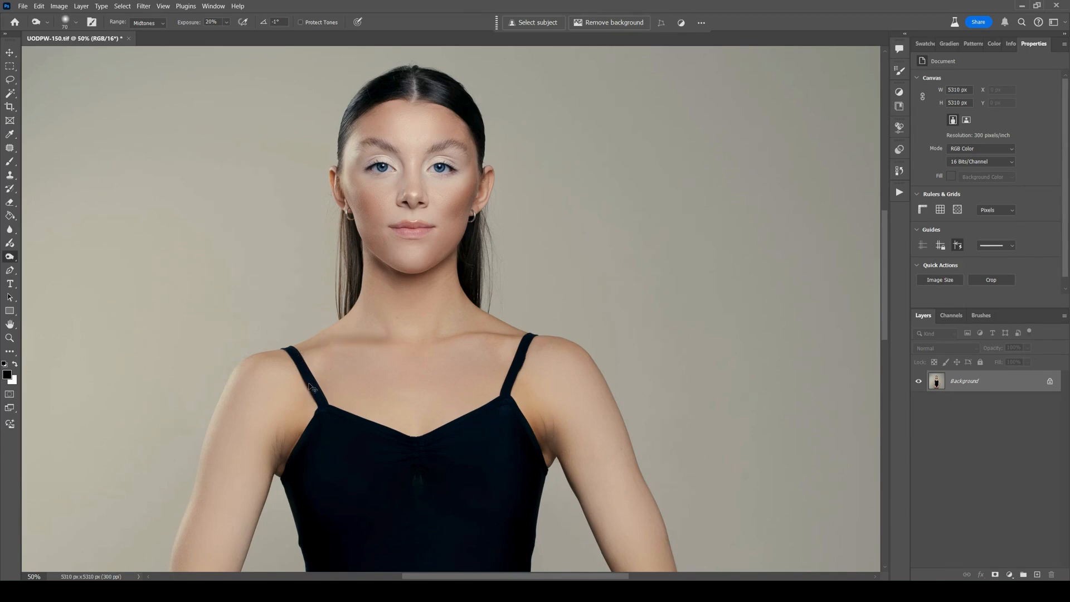
{"action": "key", "text": "ctrl+plus"}
{"action": "key", "text": "ctrl+plus"}
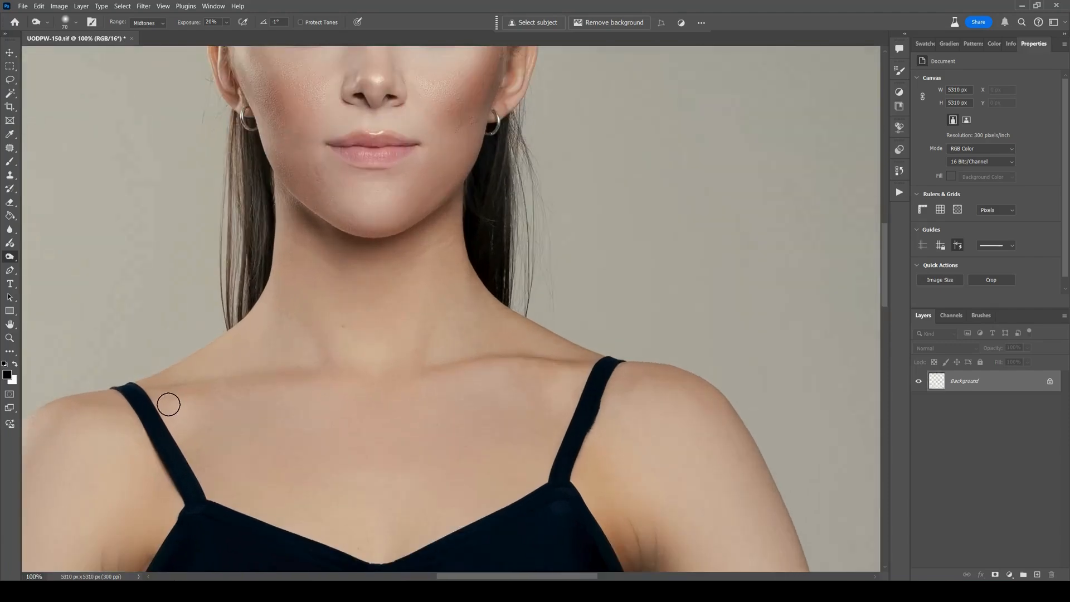
{"action": "key", "text": "bracketright"}
{"action": "key", "text": "bracketright"}
{"action": "key", "text": "bracketright"}
{"action": "key", "text": "bracketright"}
{"action": "key", "text": "bracketright"}
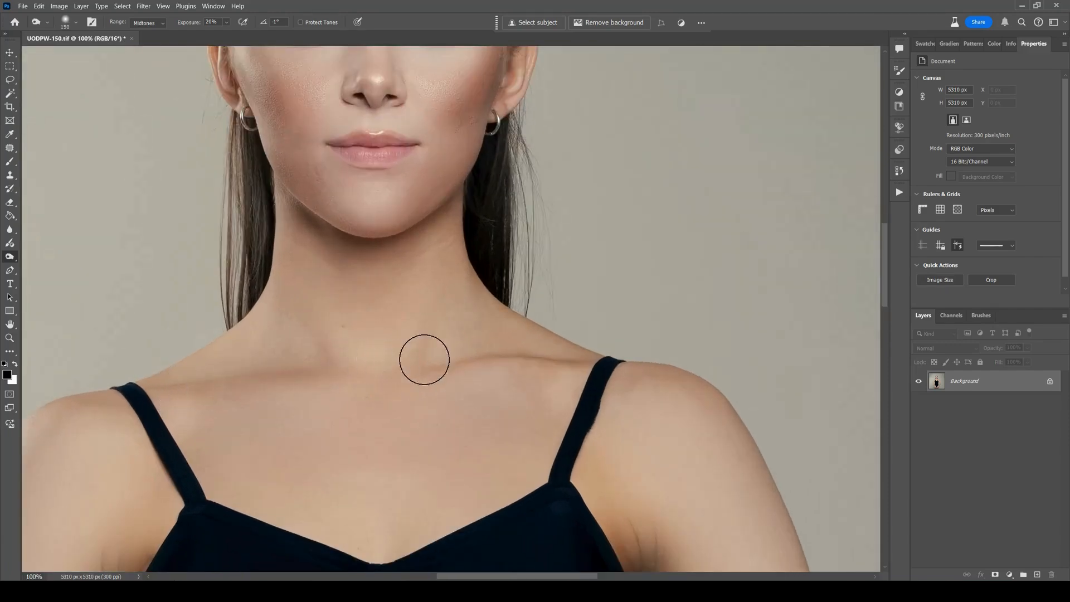
{"action": "left_click_drag", "start_coordinate": [430, 362], "coordinate": [566, 363]}
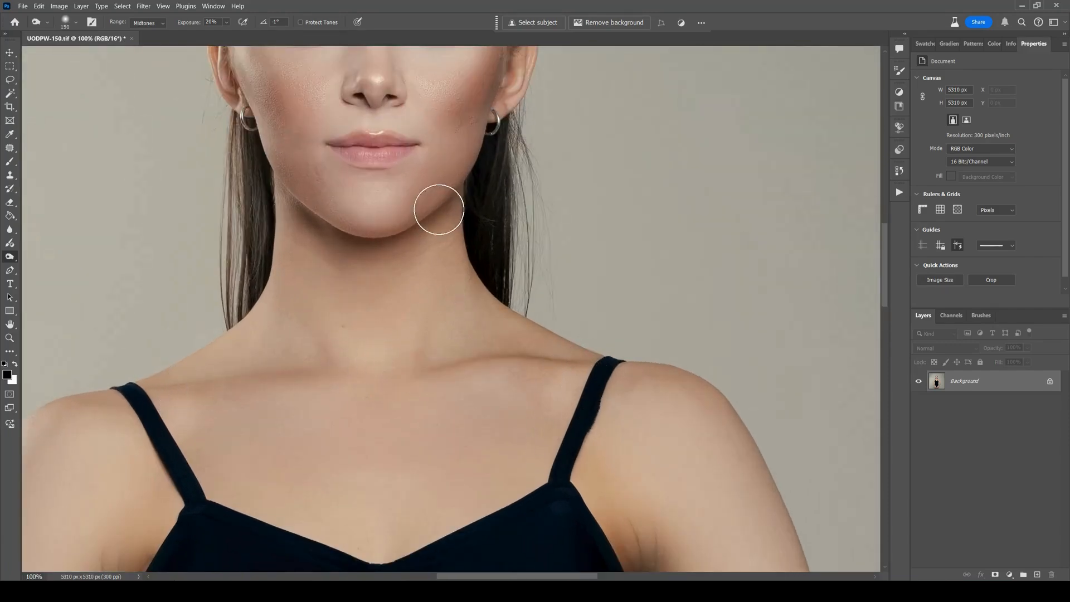
{"action": "mouse_move", "coordinate": [439, 214]}
{"action": "left_mouse_down"}
{"action": "mouse_move", "coordinate": [298, 225]}
{"action": "mouse_move", "coordinate": [451, 185]}
{"action": "mouse_move", "coordinate": [447, 218]}
{"action": "left_mouse_up"}
Try a burn stroke across the neck with a 200 px brush and undo it.
{"action": "left_click_drag", "start_coordinate": [381, 194], "coordinate": [400, 275]}
{"action": "key", "text": "bracketright"}
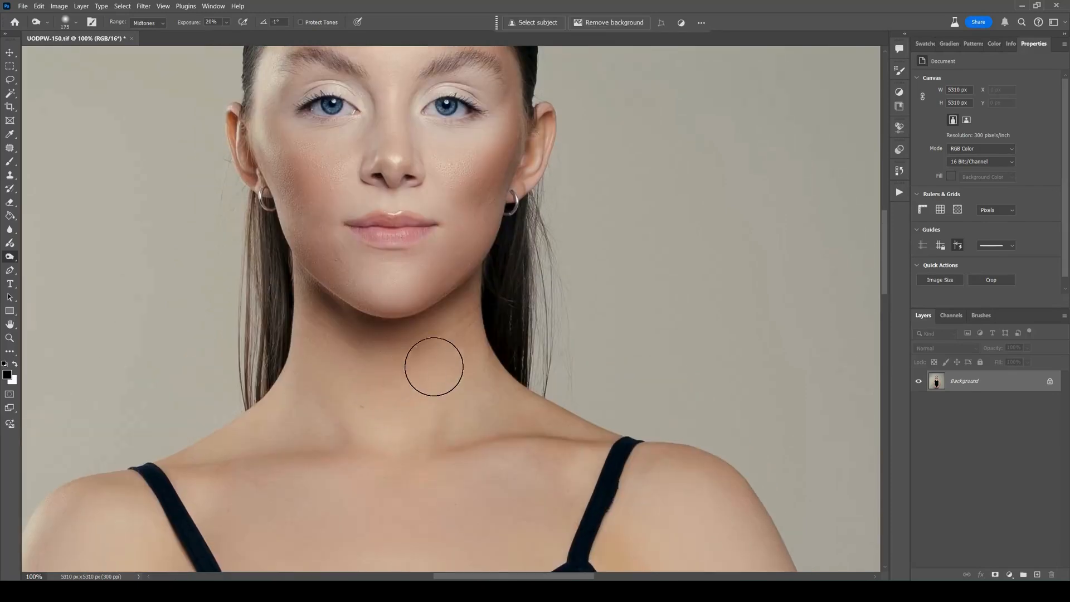
{"action": "key", "text": "bracketright"}
{"action": "mouse_move", "coordinate": [448, 349]}
{"action": "left_mouse_down"}
{"action": "mouse_move", "coordinate": [377, 444]}
{"action": "mouse_move", "coordinate": [294, 422]}
{"action": "left_mouse_up"}
{"action": "key", "text": "ctrl+z"}
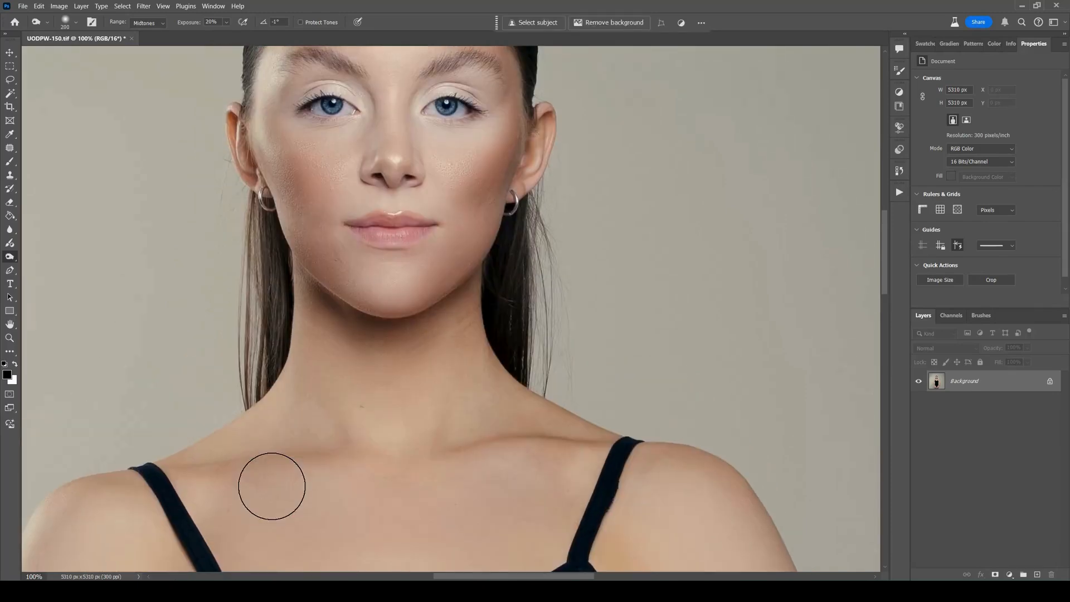
Try a burn stroke across the upper chest with a 600 px brush and undo it.
{"action": "left_click_drag", "start_coordinate": [429, 455], "coordinate": [401, 242]}
{"action": "key", "text": "bracketright"}
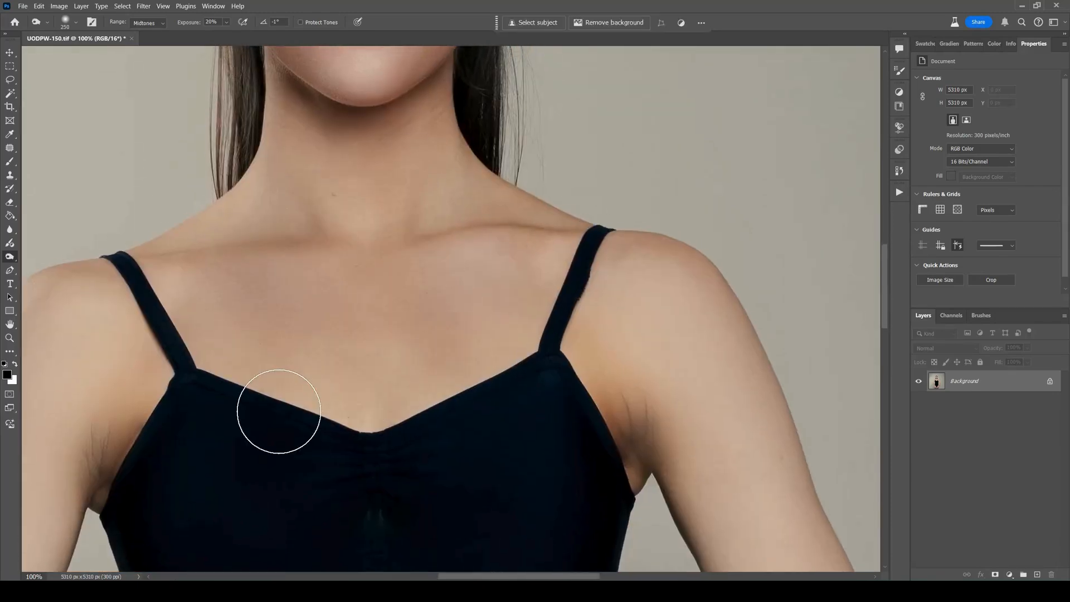
{"action": "key", "text": "bracketright"}
{"action": "key", "text": "bracketright"}
{"action": "key", "text": "bracketright"}
{"action": "key", "text": "bracketright"}
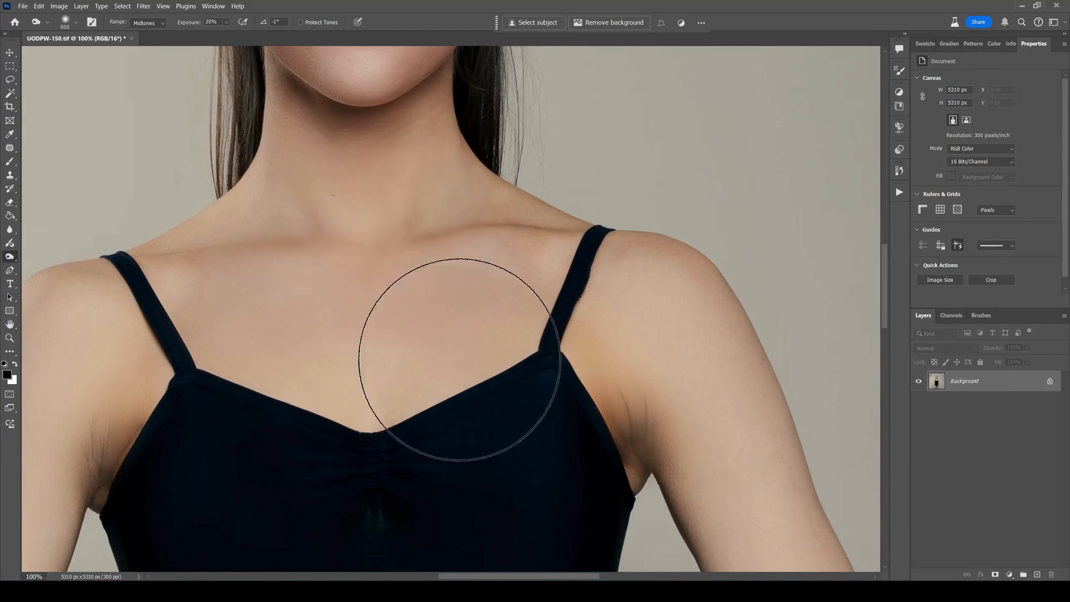
{"action": "left_click_drag", "start_coordinate": [460, 360], "coordinate": [228, 347]}
{"action": "key", "text": "ctrl+z"}
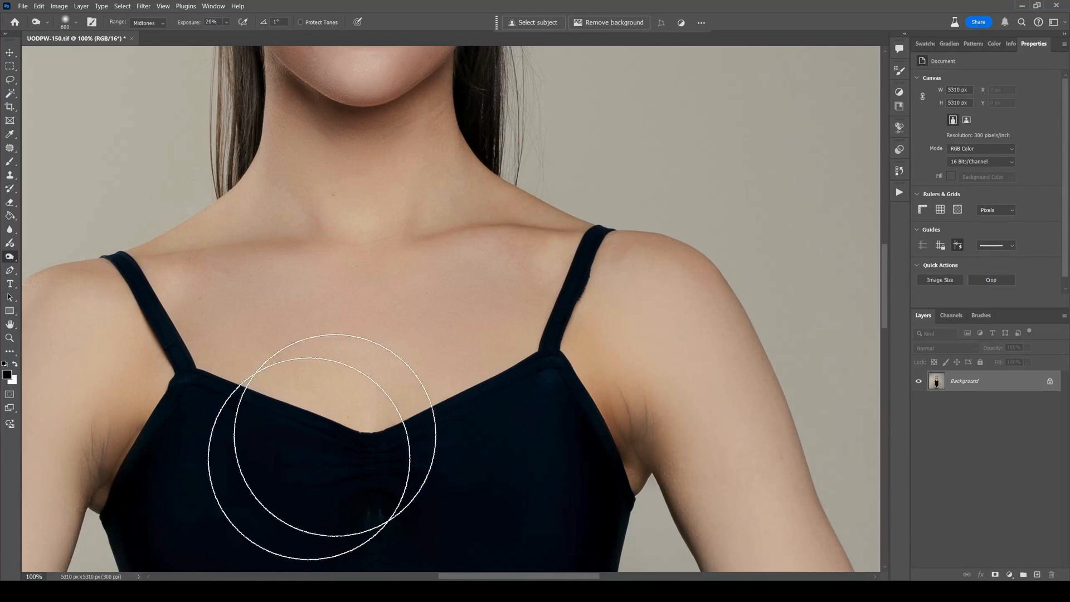
Burn along the outer edge of the model's left upper arm with a 100 px brush.
{"action": "mouse_move", "coordinate": [581, 287]}
{"action": "left_mouse_down"}
{"action": "mouse_move", "coordinate": [453, 208]}
{"action": "mouse_move", "coordinate": [421, 163]}
{"action": "left_mouse_up"}
{"action": "key", "text": "bracketleft"}
{"action": "key", "text": "bracketleft"}
{"action": "key", "text": "bracketleft"}
{"action": "key", "text": "bracketleft"}
{"action": "key", "text": "bracketleft"}
{"action": "key", "text": "bracketleft"}
{"action": "key", "text": "bracketleft"}
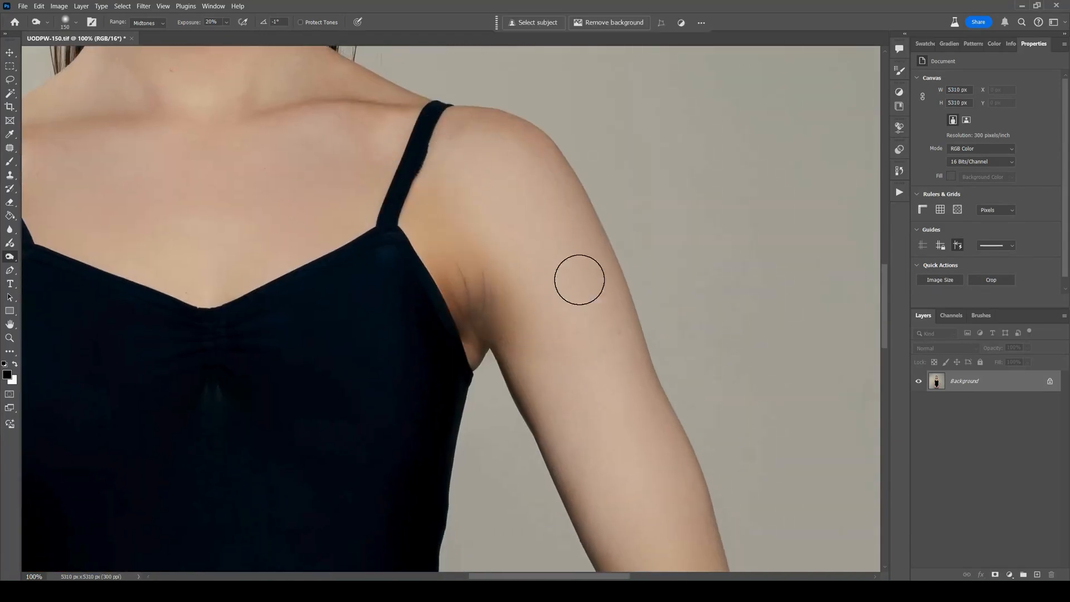
{"action": "key", "text": "bracketleft"}
{"action": "key", "text": "bracketleft"}
{"action": "left_click_drag", "start_coordinate": [577, 224], "coordinate": [632, 415]}
{"action": "left_click_drag", "start_coordinate": [603, 258], "coordinate": [653, 419]}
Burn the inner edge of the model's left upper arm to the elbow and the outer edge of the forearm.
{"action": "left_click_drag", "start_coordinate": [663, 484], "coordinate": [538, 235]}
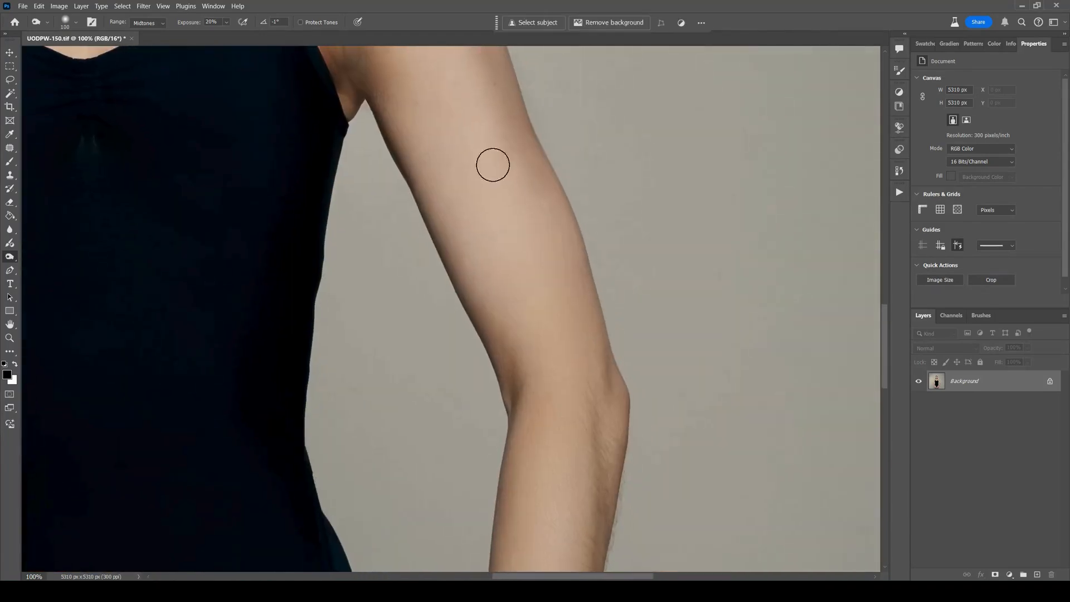
{"action": "left_click_drag", "start_coordinate": [404, 100], "coordinate": [521, 335]}
{"action": "left_click_drag", "start_coordinate": [423, 157], "coordinate": [520, 373]}
{"action": "mouse_move", "coordinate": [534, 425]}
{"action": "left_mouse_down"}
{"action": "mouse_move", "coordinate": [506, 156]}
{"action": "mouse_move", "coordinate": [511, 163]}
{"action": "left_mouse_up"}
{"action": "left_click_drag", "start_coordinate": [564, 168], "coordinate": [535, 381]}
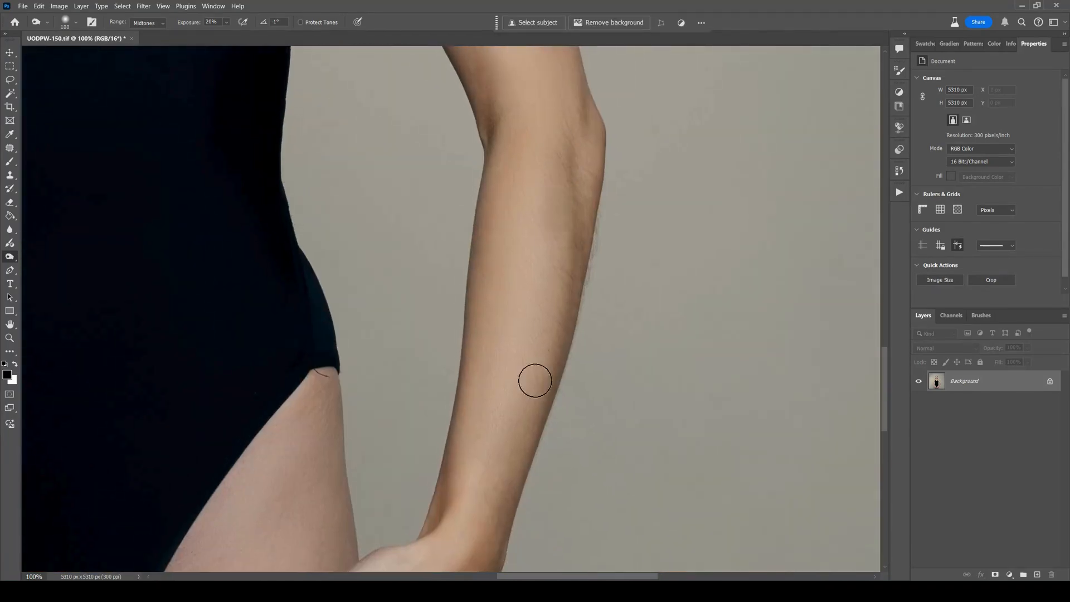
{"action": "left_click_drag", "start_coordinate": [567, 223], "coordinate": [477, 516]}
Burn along the outer side of the model's right arm with the 100 px brush.
{"action": "left_click_drag", "start_coordinate": [322, 258], "coordinate": [774, 261]}
{"action": "left_click_drag", "start_coordinate": [114, 217], "coordinate": [461, 242]}
{"action": "mouse_move", "coordinate": [391, 217]}
{"action": "left_mouse_down"}
{"action": "mouse_move", "coordinate": [459, 493]}
{"action": "mouse_move", "coordinate": [423, 394]}
{"action": "mouse_move", "coordinate": [460, 494]}
{"action": "left_mouse_up"}
{"action": "mouse_move", "coordinate": [413, 143]}
{"action": "left_mouse_down"}
{"action": "mouse_move", "coordinate": [455, 412]}
{"action": "mouse_move", "coordinate": [535, 158]}
{"action": "mouse_move", "coordinate": [503, 244]}
{"action": "mouse_move", "coordinate": [510, 135]}
{"action": "left_mouse_up"}
{"action": "mouse_move", "coordinate": [533, 39]}
{"action": "left_mouse_down"}
{"action": "mouse_move", "coordinate": [486, 292]}
{"action": "mouse_move", "coordinate": [514, 210]}
{"action": "mouse_move", "coordinate": [530, 36]}
{"action": "mouse_move", "coordinate": [496, 282]}
{"action": "mouse_move", "coordinate": [451, 435]}
{"action": "mouse_move", "coordinate": [471, 323]}
{"action": "left_mouse_up"}
{"action": "mouse_move", "coordinate": [471, 316]}
{"action": "left_mouse_down"}
{"action": "mouse_move", "coordinate": [456, 385]}
{"action": "mouse_move", "coordinate": [398, 499]}
{"action": "left_mouse_up"}
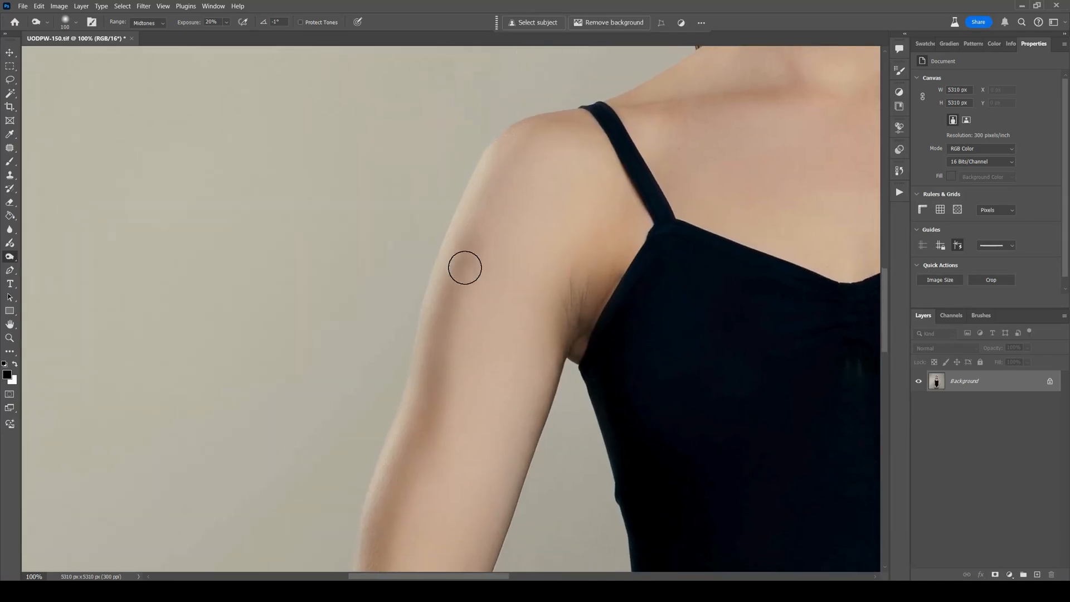
{"action": "key", "text": "ctrl+0"}
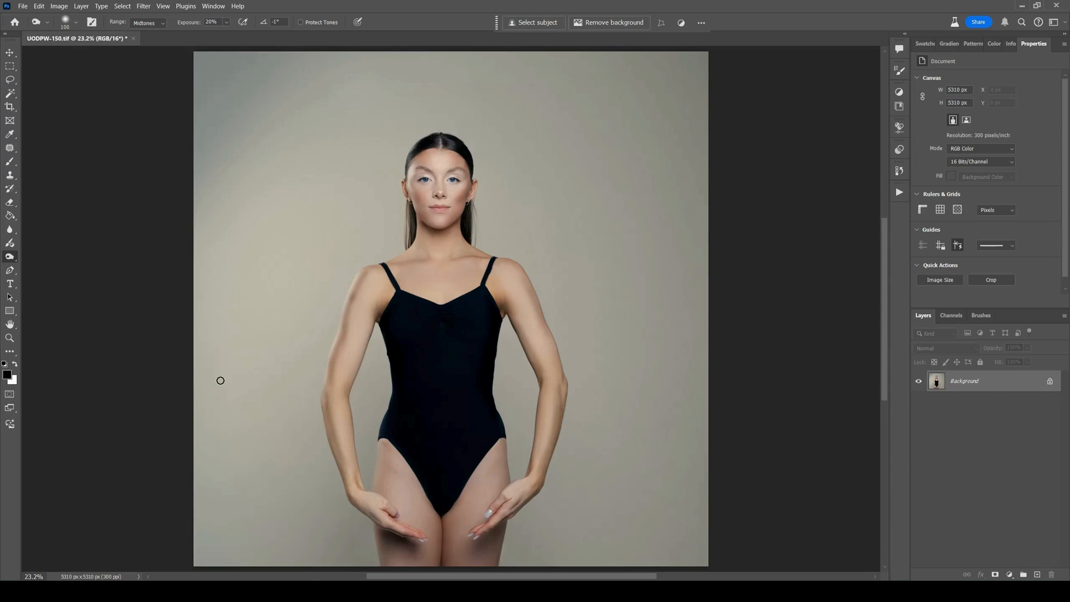
Deepen the burned shading down the model's right arm from the shoulder, enlarging the brush to 125 px.
{"action": "key", "text": "ctrl+plus"}
{"action": "key", "text": "ctrl+plus"}
{"action": "key", "text": "ctrl+plus"}
{"action": "key", "text": "ctrl+plus"}
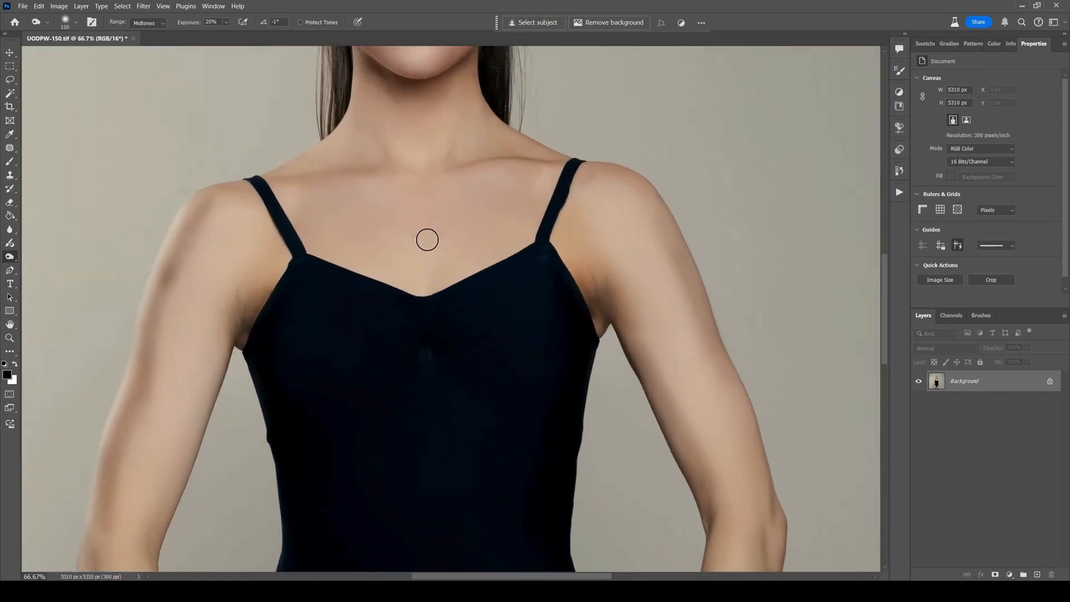
{"action": "key", "text": "bracketleft"}
{"action": "left_click_drag", "start_coordinate": [231, 290], "coordinate": [311, 275]}
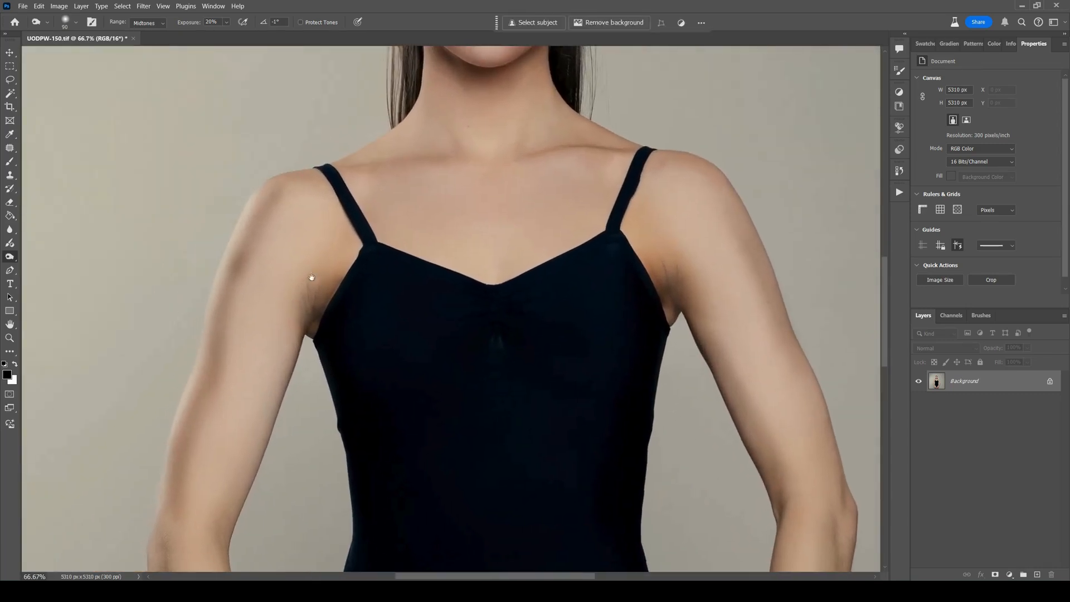
{"action": "key", "text": "bracketright"}
{"action": "left_click_drag", "start_coordinate": [229, 290], "coordinate": [217, 406]}
{"action": "key", "text": "bracketright"}
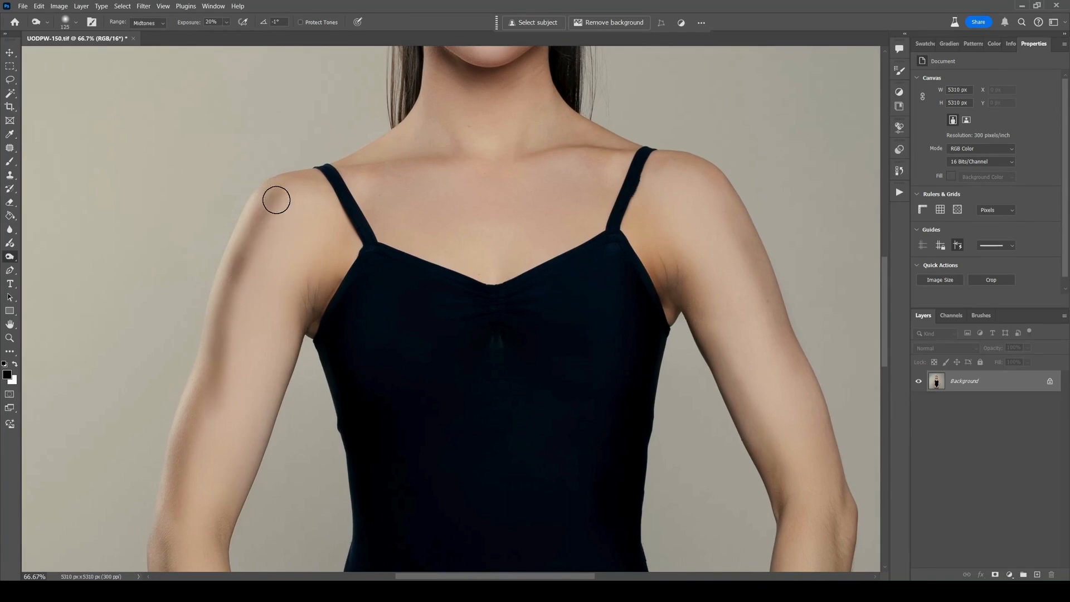
{"action": "key", "text": "bracketright"}
{"action": "left_click_drag", "start_coordinate": [272, 203], "coordinate": [209, 462]}
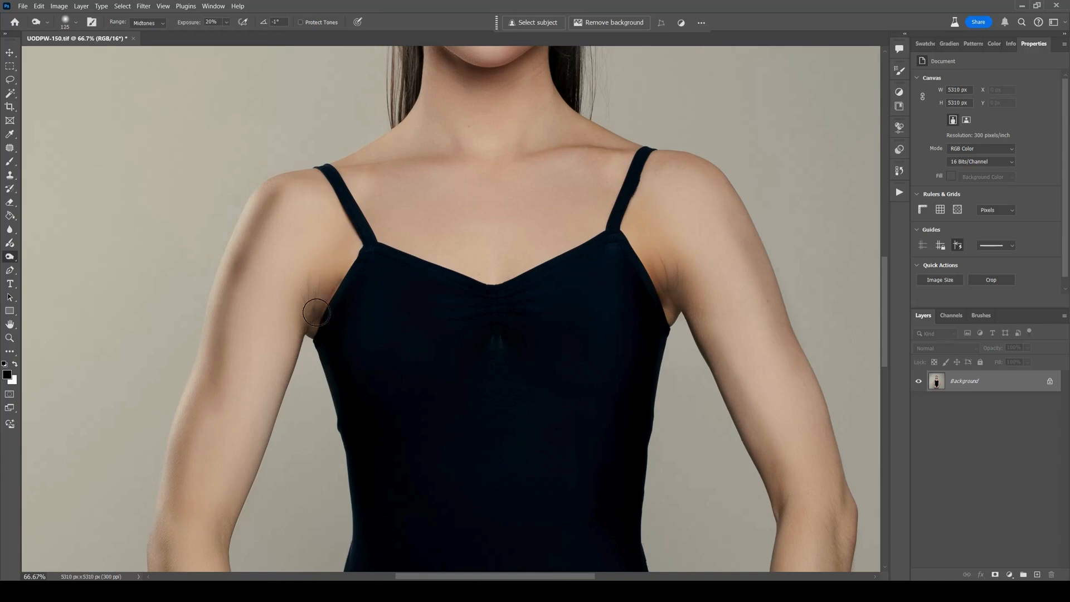
Burn contours along the sides of the nose up to the brows with a smaller brush.
{"action": "key", "text": "space"}
{"action": "left_click_drag", "start_coordinate": [441, 185], "coordinate": [424, 445]}
{"action": "key", "text": "bracketleft"}
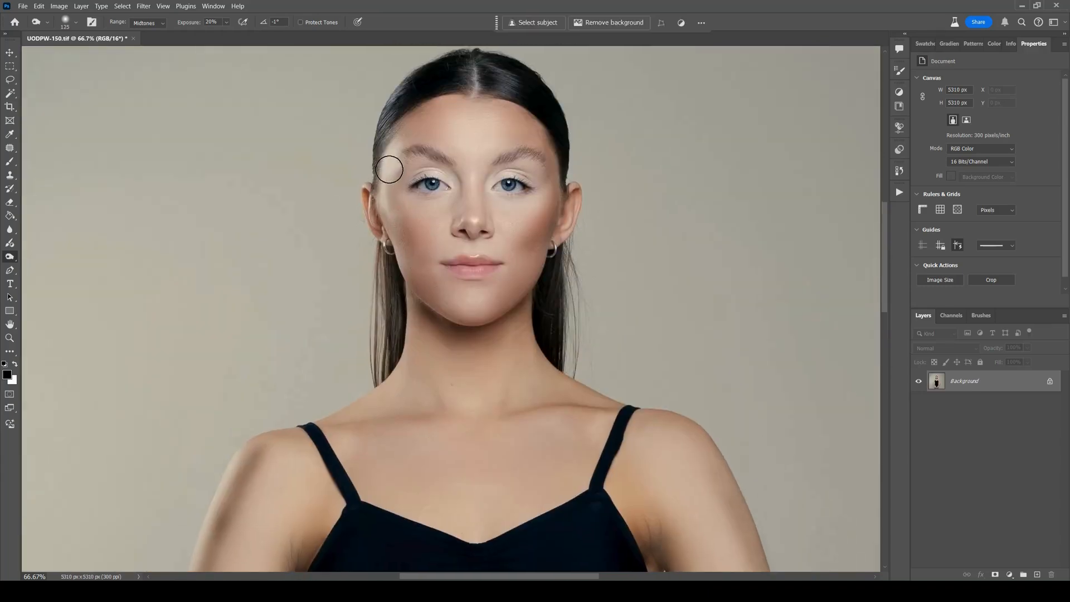
{"action": "key", "text": "bracketleft"}
{"action": "key", "text": "bracketleft"}
{"action": "key", "text": "bracketleft"}
{"action": "key", "text": "bracketleft"}
{"action": "key", "text": "bracketleft"}
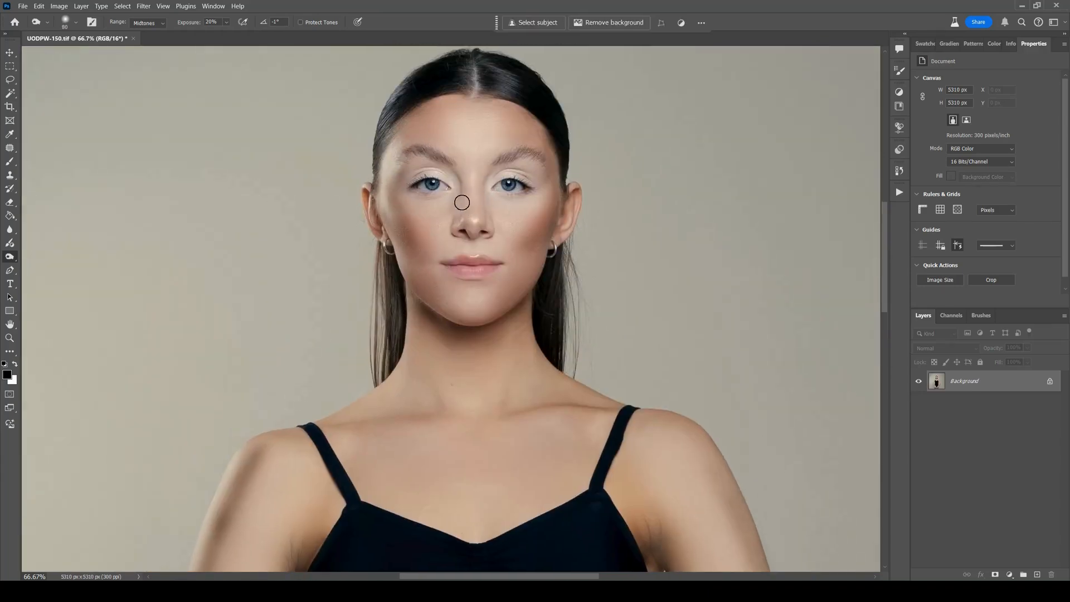
{"action": "mouse_move", "coordinate": [483, 214]}
{"action": "left_mouse_down"}
{"action": "mouse_move", "coordinate": [490, 167]}
{"action": "mouse_move", "coordinate": [492, 246]}
{"action": "mouse_move", "coordinate": [460, 211]}
{"action": "mouse_move", "coordinate": [448, 160]}
{"action": "mouse_move", "coordinate": [457, 216]}
{"action": "mouse_move", "coordinate": [455, 169]}
{"action": "left_mouse_up"}
Burn the edge of the model's left jaw with a 90 px brush.
{"action": "key", "text": "bracketright"}
{"action": "key", "text": "bracketright"}
{"action": "key", "text": "bracketright"}
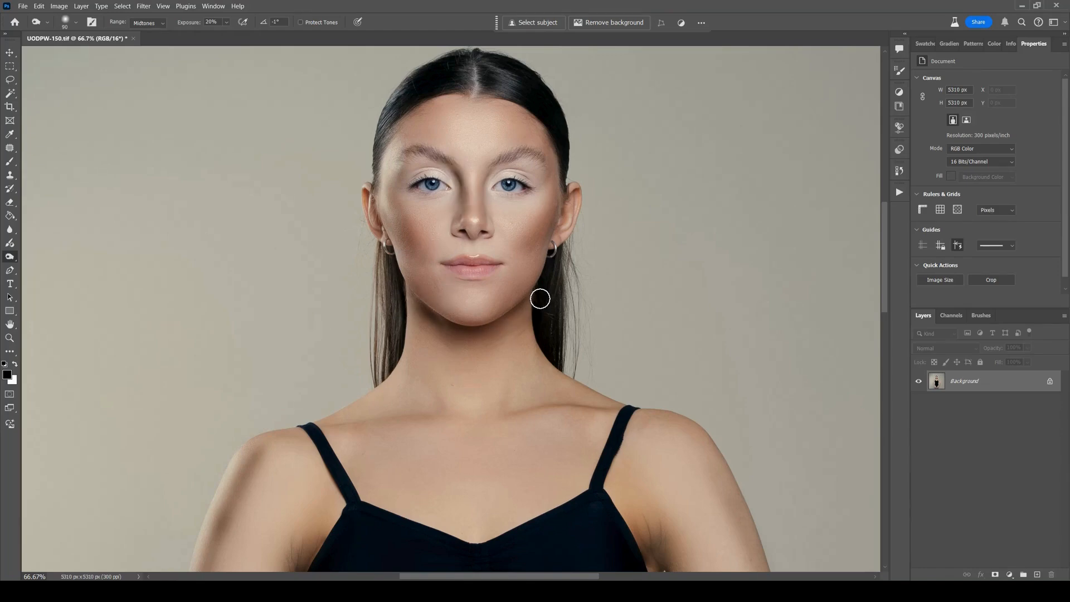
{"action": "mouse_move", "coordinate": [539, 298]}
{"action": "left_mouse_down"}
{"action": "mouse_move", "coordinate": [505, 270]}
{"action": "mouse_move", "coordinate": [521, 294]}
{"action": "left_mouse_up"}
Revert the image to its opened state using the UODPW-150.tif history snapshot.
{"action": "left_click", "coordinate": [900, 171]}
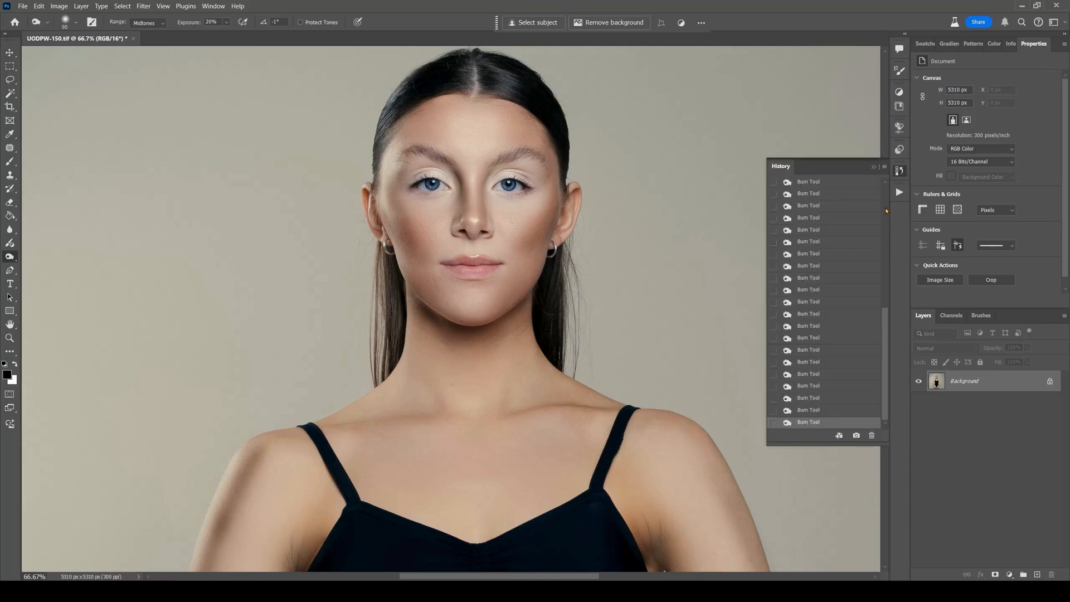
{"action": "scroll", "coordinate": [825, 289], "scroll_direction": "up", "scroll_amount": 10}
{"action": "left_click", "coordinate": [864, 188]}
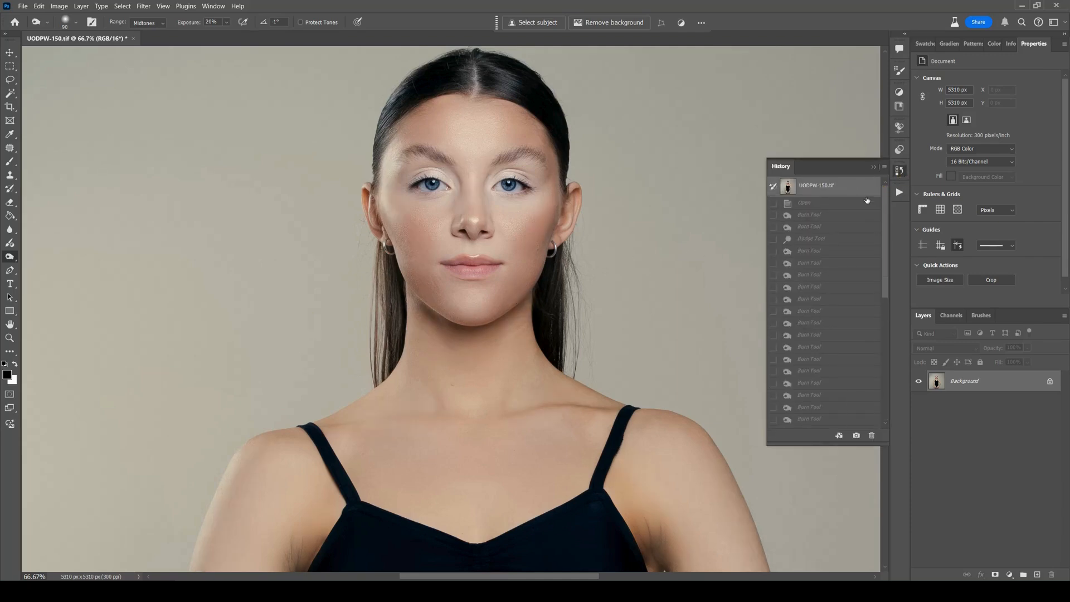
{"action": "left_click", "coordinate": [873, 168]}
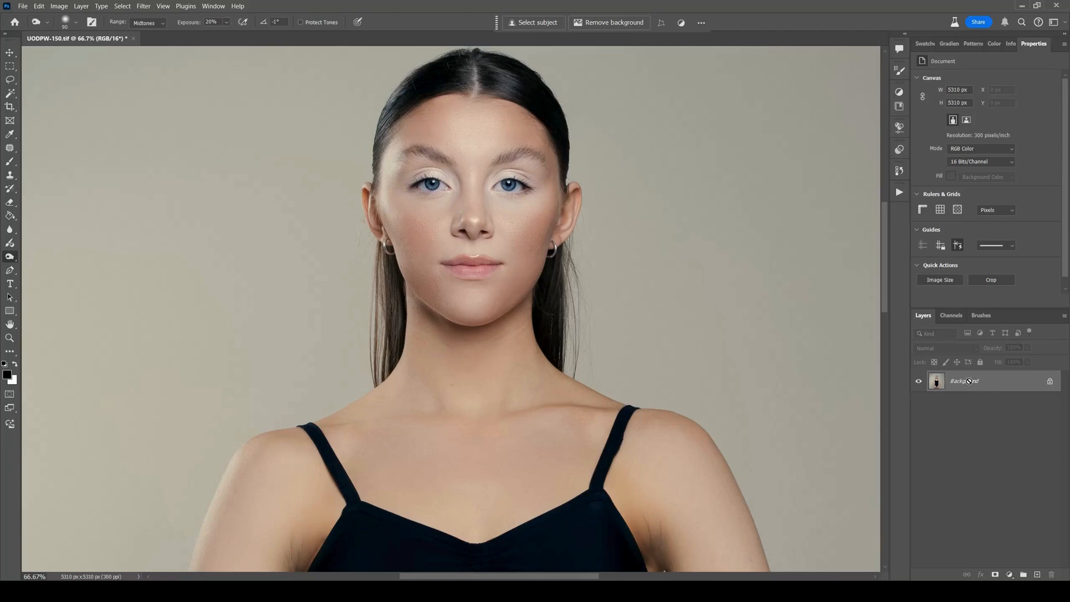
Duplicate the Background layer and make the copy the active layer.
{"action": "key", "text": "ctrl+j"}
{"action": "mouse_move", "coordinate": [972, 400]}
{"action": "left_mouse_down"}
{"action": "mouse_move", "coordinate": [1033, 574]}
{"action": "mouse_move", "coordinate": [966, 402]}
{"action": "left_mouse_up"}
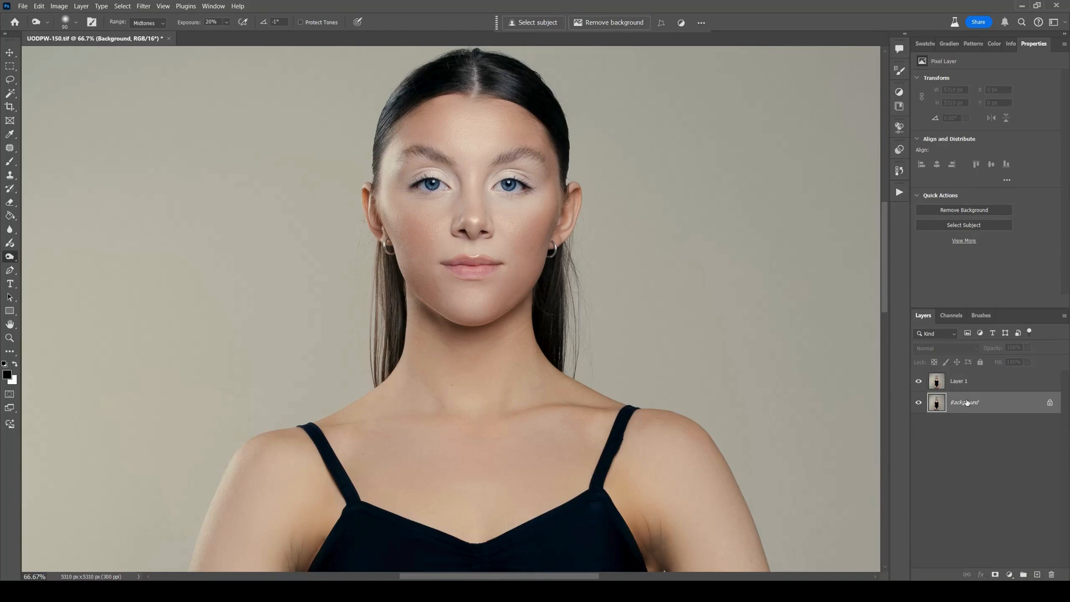
{"action": "left_click", "coordinate": [958, 388]}
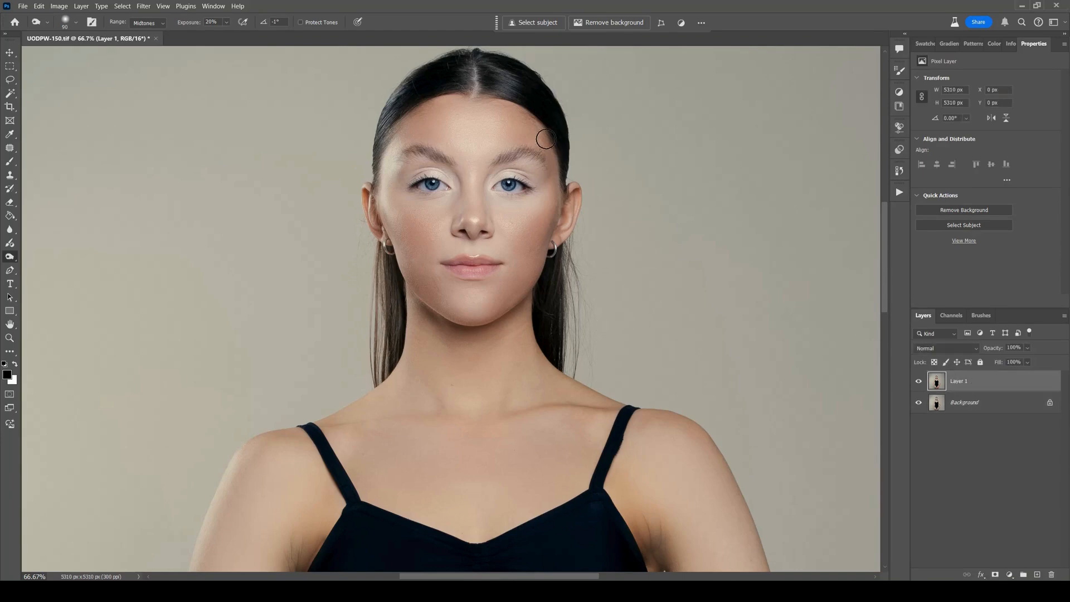
On the duplicate layer, burn the sides of the face, and contour the nose with a 50 px brush.
{"action": "mouse_move", "coordinate": [551, 200]}
{"action": "left_mouse_down"}
{"action": "mouse_move", "coordinate": [529, 260]}
{"action": "mouse_move", "coordinate": [532, 117]}
{"action": "mouse_move", "coordinate": [557, 202]}
{"action": "mouse_move", "coordinate": [513, 111]}
{"action": "mouse_move", "coordinate": [524, 117]}
{"action": "mouse_move", "coordinate": [398, 99]}
{"action": "mouse_move", "coordinate": [461, 87]}
{"action": "mouse_move", "coordinate": [396, 166]}
{"action": "mouse_move", "coordinate": [441, 103]}
{"action": "mouse_move", "coordinate": [413, 121]}
{"action": "mouse_move", "coordinate": [393, 214]}
{"action": "mouse_move", "coordinate": [412, 258]}
{"action": "mouse_move", "coordinate": [383, 204]}
{"action": "mouse_move", "coordinate": [413, 270]}
{"action": "left_mouse_up"}
{"action": "key", "text": "bracketleft"}
{"action": "key", "text": "bracketleft"}
{"action": "key", "text": "bracketleft"}
{"action": "key", "text": "bracketleft"}
{"action": "mouse_move", "coordinate": [463, 212]}
{"action": "left_mouse_down"}
{"action": "mouse_move", "coordinate": [440, 164]}
{"action": "mouse_move", "coordinate": [460, 221]}
{"action": "mouse_move", "coordinate": [487, 204]}
{"action": "mouse_move", "coordinate": [489, 162]}
{"action": "mouse_move", "coordinate": [482, 226]}
{"action": "left_mouse_up"}
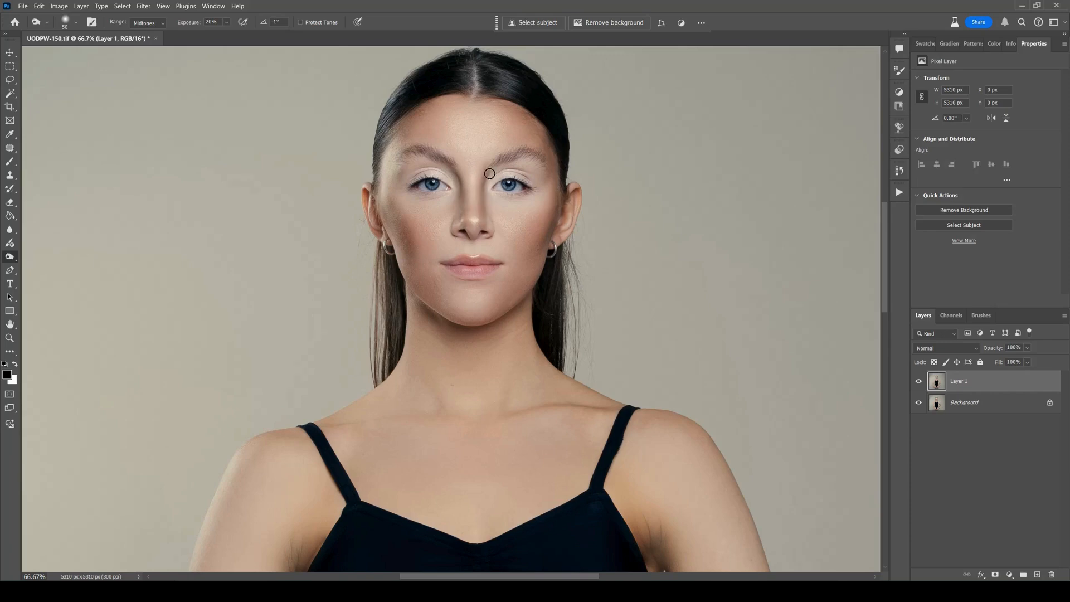
Burn beneath both eyebrows and around the nostrils with the small brush.
{"action": "left_click_drag", "start_coordinate": [489, 173], "coordinate": [546, 160]}
{"action": "left_click_drag", "start_coordinate": [444, 159], "coordinate": [400, 160]}
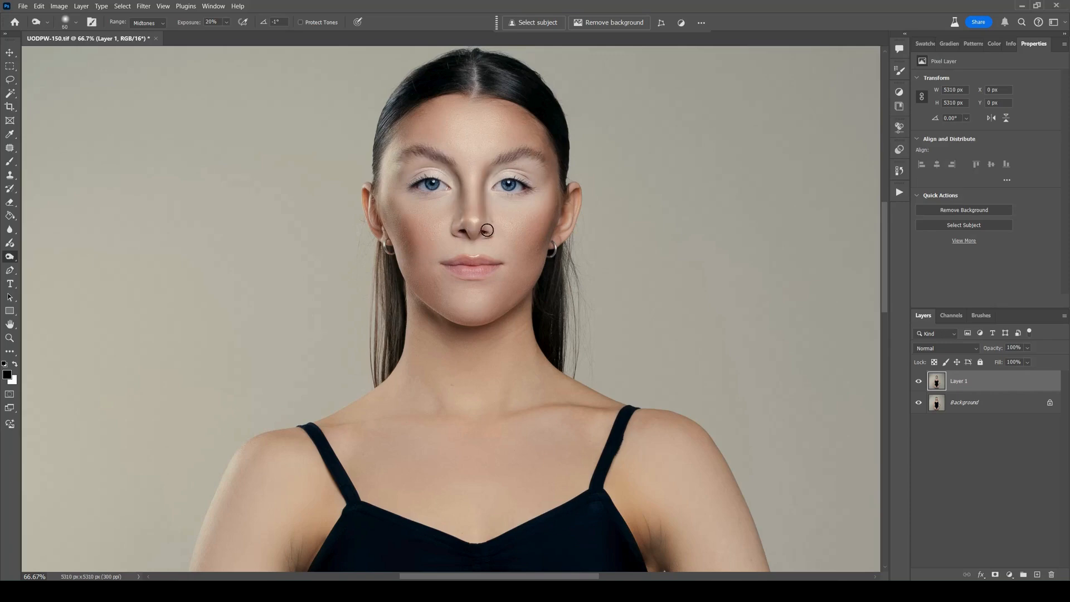
{"action": "left_click_drag", "start_coordinate": [454, 224], "coordinate": [456, 231]}
Burn along the jawline and up the model's left cheek with a 125 px brush.
{"action": "key", "text": "bracketright"}
{"action": "key", "text": "bracketright"}
{"action": "key", "text": "bracketright"}
{"action": "key", "text": "bracketright"}
{"action": "key", "text": "bracketright"}
{"action": "key", "text": "bracketright"}
{"action": "mouse_move", "coordinate": [413, 286]}
{"action": "left_mouse_down"}
{"action": "mouse_move", "coordinate": [529, 291]}
{"action": "mouse_move", "coordinate": [494, 329]}
{"action": "mouse_move", "coordinate": [411, 284]}
{"action": "mouse_move", "coordinate": [531, 297]}
{"action": "left_mouse_up"}
{"action": "mouse_move", "coordinate": [531, 246]}
{"action": "left_mouse_down"}
{"action": "mouse_move", "coordinate": [511, 319]}
{"action": "mouse_move", "coordinate": [554, 201]}
{"action": "left_mouse_up"}
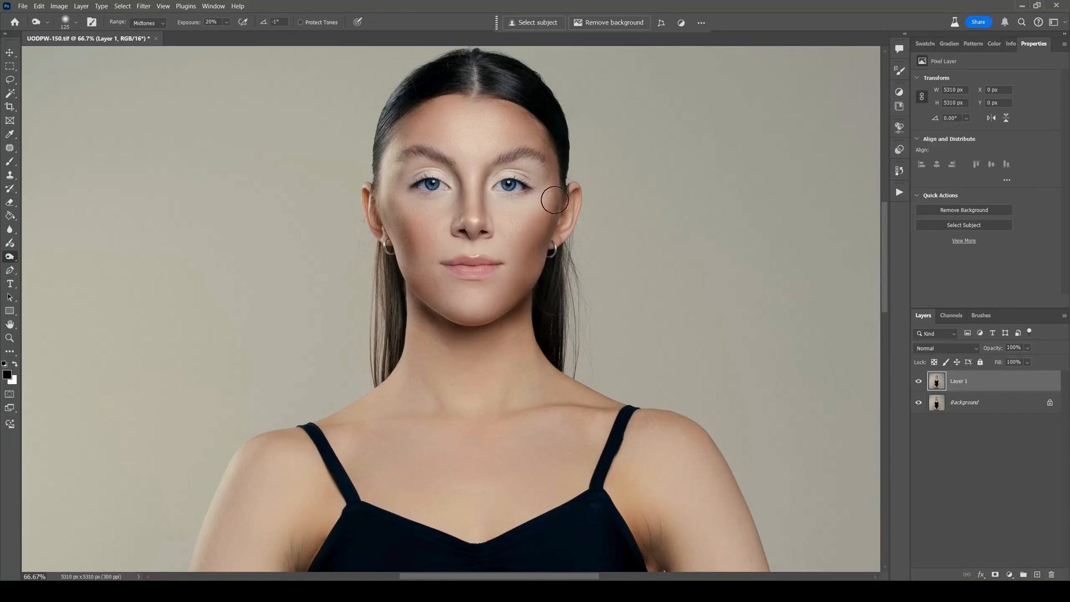
Deepen the burned contours on the cheeks, jaw and outer sides of the face, starting with an 80 px brush.
{"action": "key", "text": "bracketleft"}
{"action": "key", "text": "bracketleft"}
{"action": "key", "text": "bracketleft"}
{"action": "left_click_drag", "start_coordinate": [403, 247], "coordinate": [387, 197]}
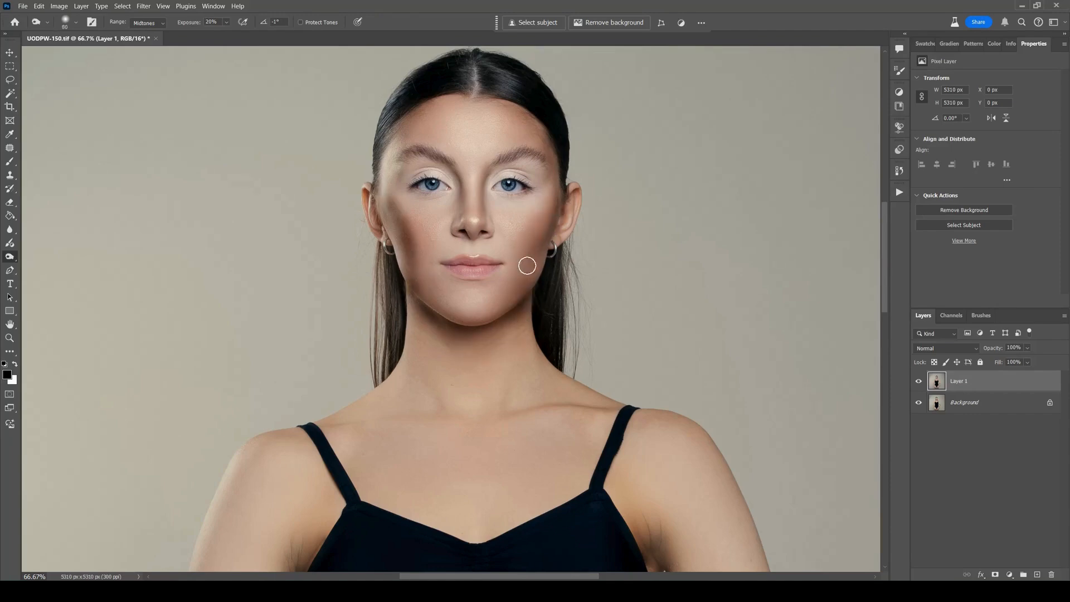
{"action": "left_click_drag", "start_coordinate": [527, 266], "coordinate": [519, 289]}
{"action": "key", "text": "bracketright"}
{"action": "mouse_move", "coordinate": [374, 197]}
{"action": "left_mouse_down"}
{"action": "mouse_move", "coordinate": [412, 117]}
{"action": "mouse_move", "coordinate": [432, 91]}
{"action": "mouse_move", "coordinate": [486, 80]}
{"action": "mouse_move", "coordinate": [522, 112]}
{"action": "mouse_move", "coordinate": [536, 165]}
{"action": "mouse_move", "coordinate": [555, 169]}
{"action": "mouse_move", "coordinate": [533, 268]}
{"action": "left_mouse_up"}
Switch to the Dodge tool and reduce its brush size to 300 px.
{"action": "key", "text": "shift+o"}
{"action": "key", "text": "shift+o"}
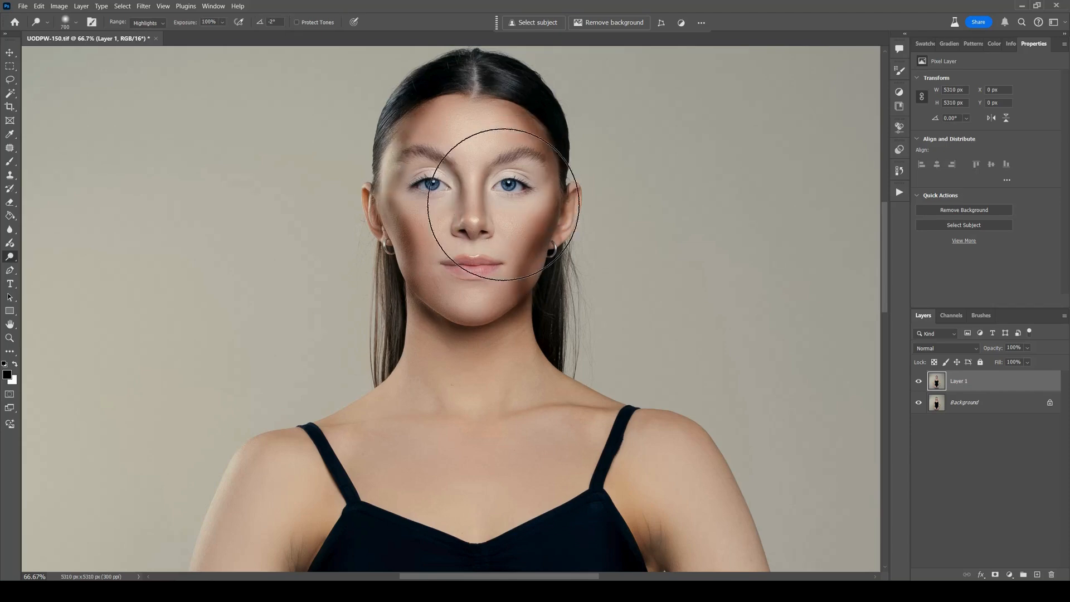
{"action": "key", "text": "bracketleft"}
{"action": "key", "text": "bracketleft"}
{"action": "key", "text": "bracketleft"}
{"action": "key", "text": "bracketleft"}
Try a Highlights dodge stroke at 100% exposure on the model's left cheek and undo it.
{"action": "left_click_drag", "start_coordinate": [508, 222], "coordinate": [521, 210]}
{"action": "key", "text": "ctrl+z"}
{"action": "key", "text": "ctrl+z"}
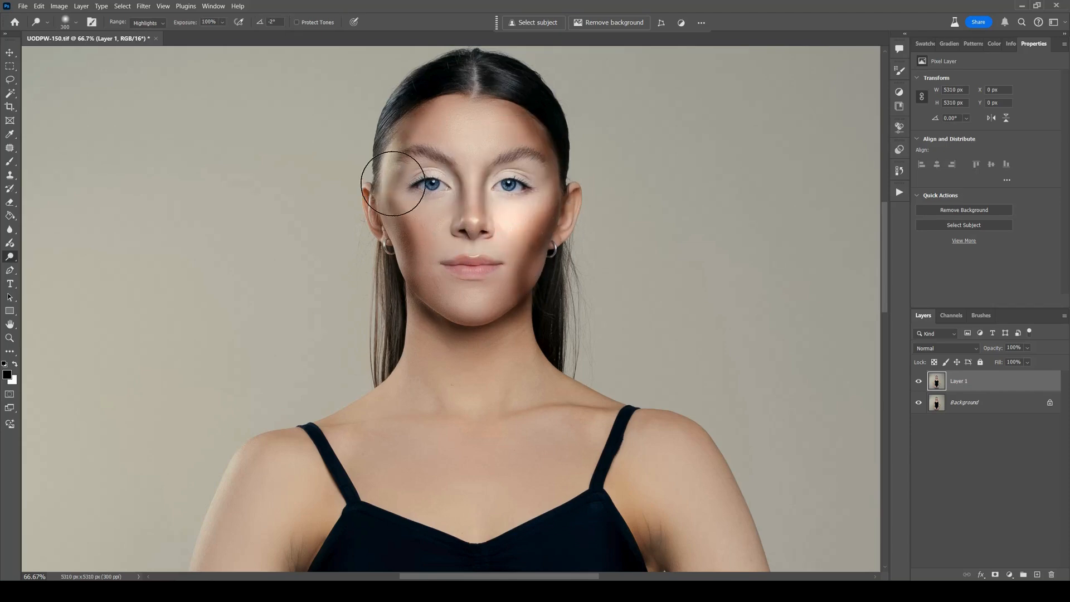
{"action": "key", "text": "ctrl+z"}
Set the Dodge tool to the Midtones range with 20% exposure.
{"action": "left_click", "coordinate": [149, 23]}
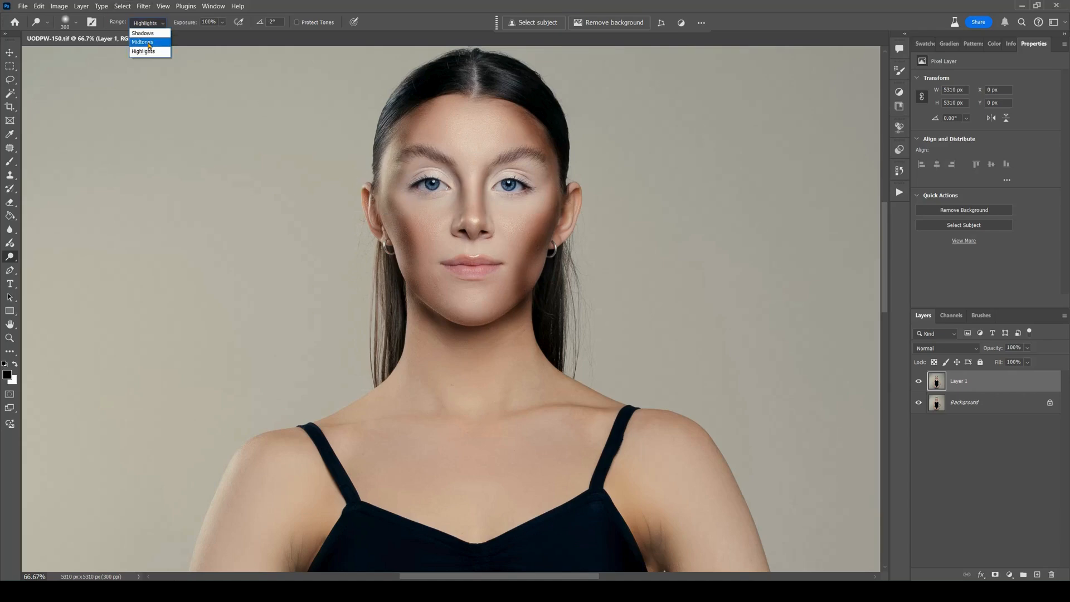
{"action": "left_click", "coordinate": [146, 45]}
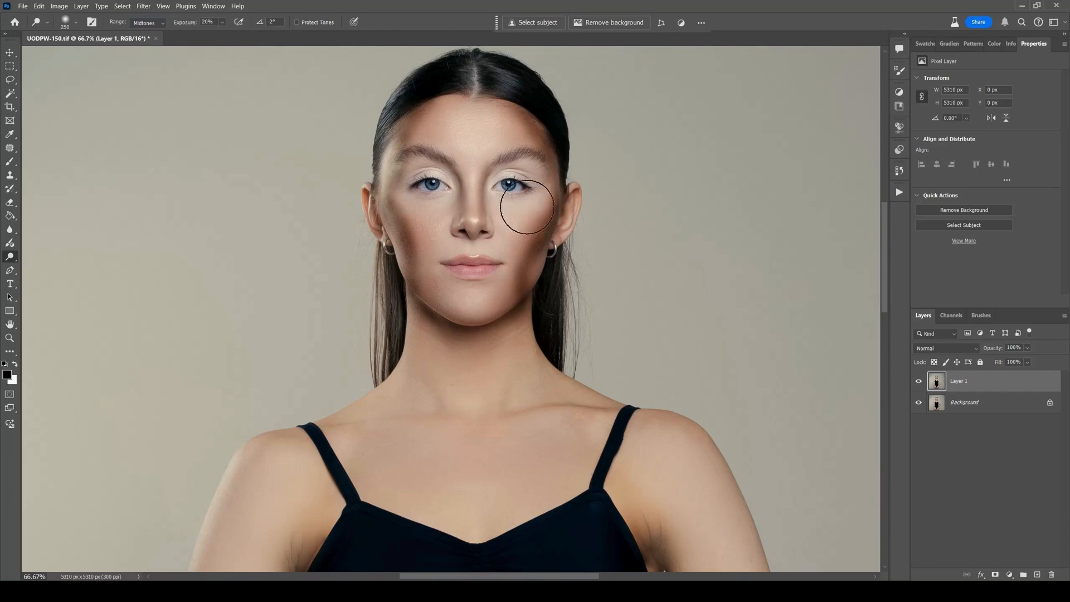
Dodge the cheeks below both eyes and, with Protect Tones enabled, the centre of the forehead using a larger brush.
{"action": "left_click_drag", "start_coordinate": [530, 210], "coordinate": [513, 218]}
{"action": "mouse_move", "coordinate": [425, 192]}
{"action": "left_mouse_down"}
{"action": "mouse_move", "coordinate": [427, 227]}
{"action": "mouse_move", "coordinate": [430, 215]}
{"action": "left_mouse_up"}
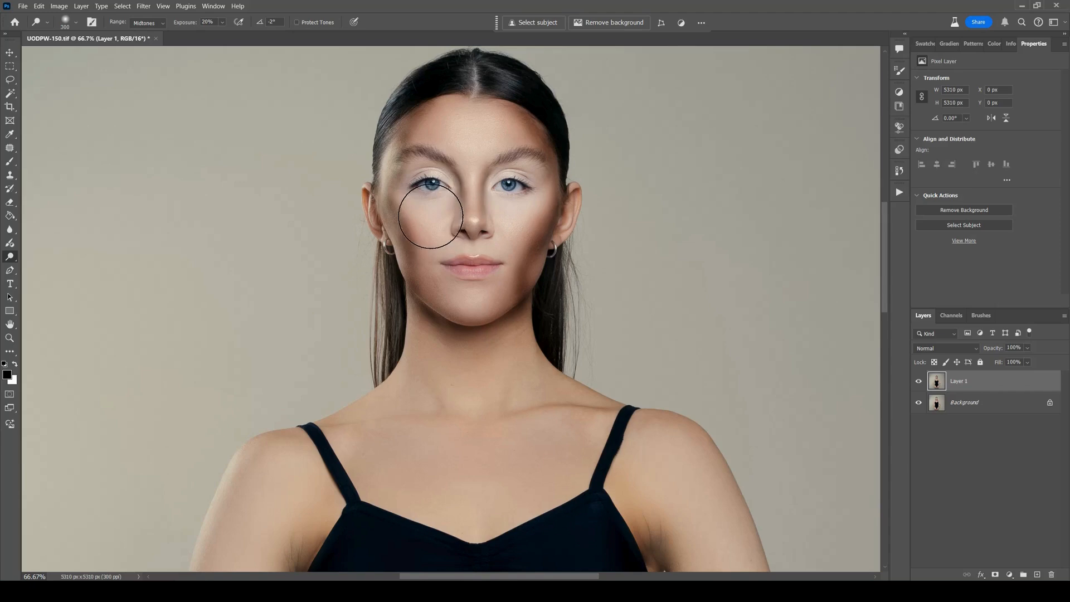
{"action": "left_click", "coordinate": [297, 22]}
{"action": "key", "text": "bracketright"}
{"action": "left_click_drag", "start_coordinate": [463, 141], "coordinate": [458, 129]}
Dodge the nose and lips with smaller brush sizes and switch to the Burn tool at 50 px for the mouth area.
{"action": "key", "text": "bracketleft"}
{"action": "key", "text": "bracketleft"}
{"action": "key", "text": "bracketleft"}
{"action": "key", "text": "bracketleft"}
{"action": "key", "text": "bracketleft"}
{"action": "key", "text": "bracketleft"}
{"action": "key", "text": "bracketleft"}
{"action": "key", "text": "bracketleft"}
{"action": "key", "text": "bracketleft"}
{"action": "mouse_move", "coordinate": [476, 211]}
{"action": "left_mouse_down"}
{"action": "mouse_move", "coordinate": [475, 177]}
{"action": "mouse_move", "coordinate": [472, 216]}
{"action": "mouse_move", "coordinate": [474, 205]}
{"action": "left_mouse_up"}
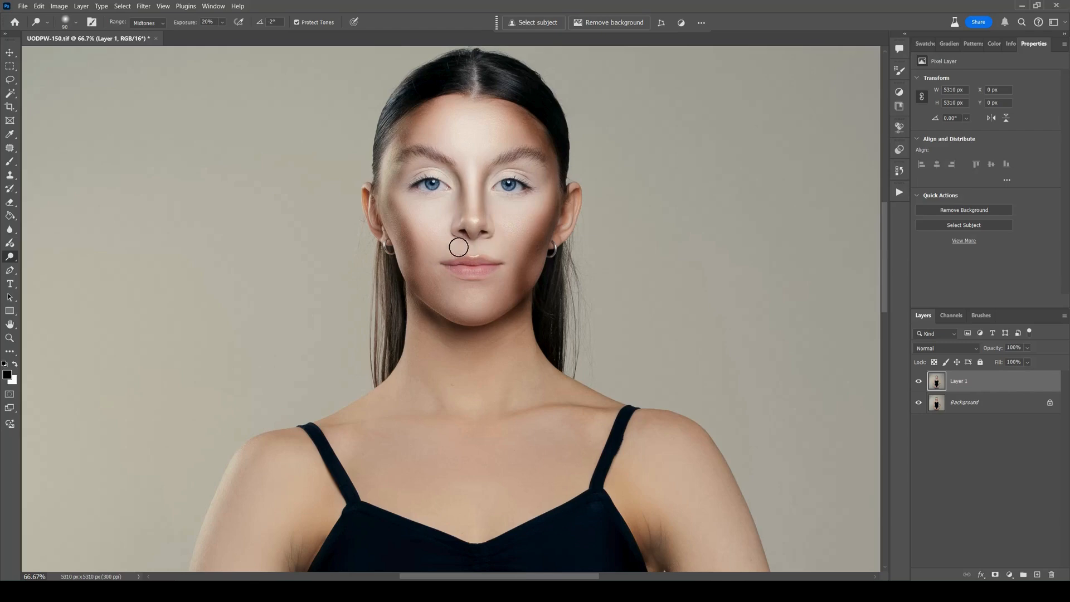
{"action": "left_click_drag", "start_coordinate": [464, 271], "coordinate": [484, 271]}
{"action": "key", "text": "bracketleft"}
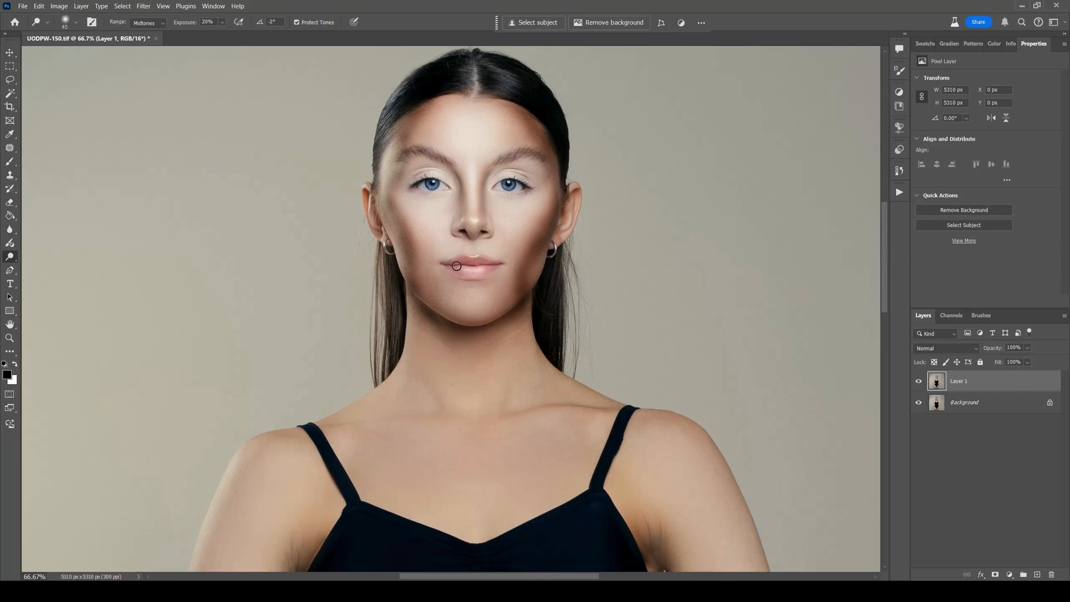
{"action": "key", "text": "shift+o"}
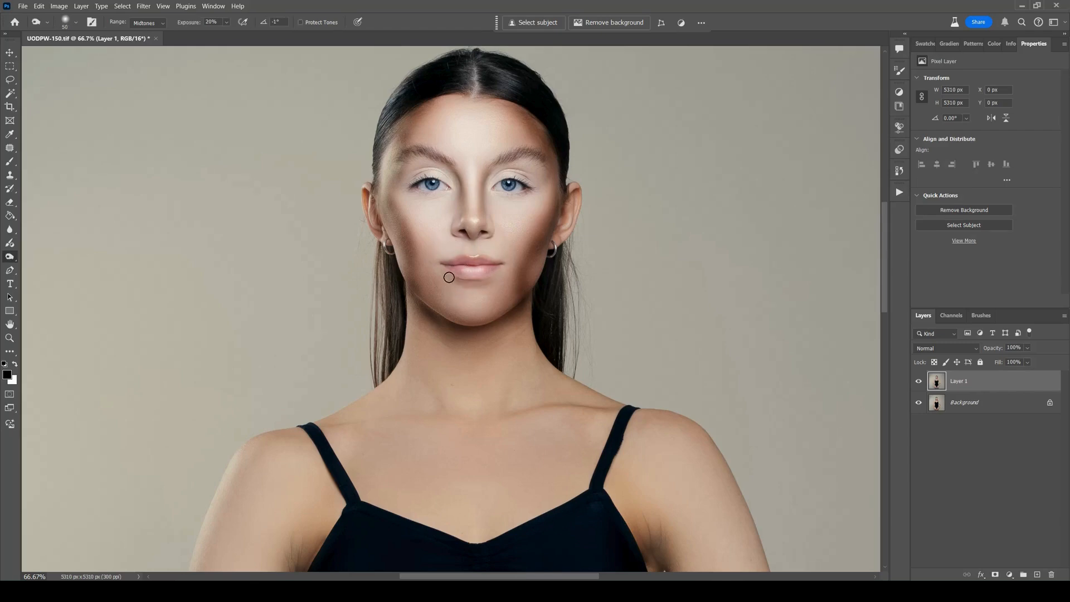
Lower the opacity of the dodged and burned layer to 33%.
{"action": "key", "text": "ctrl+0"}
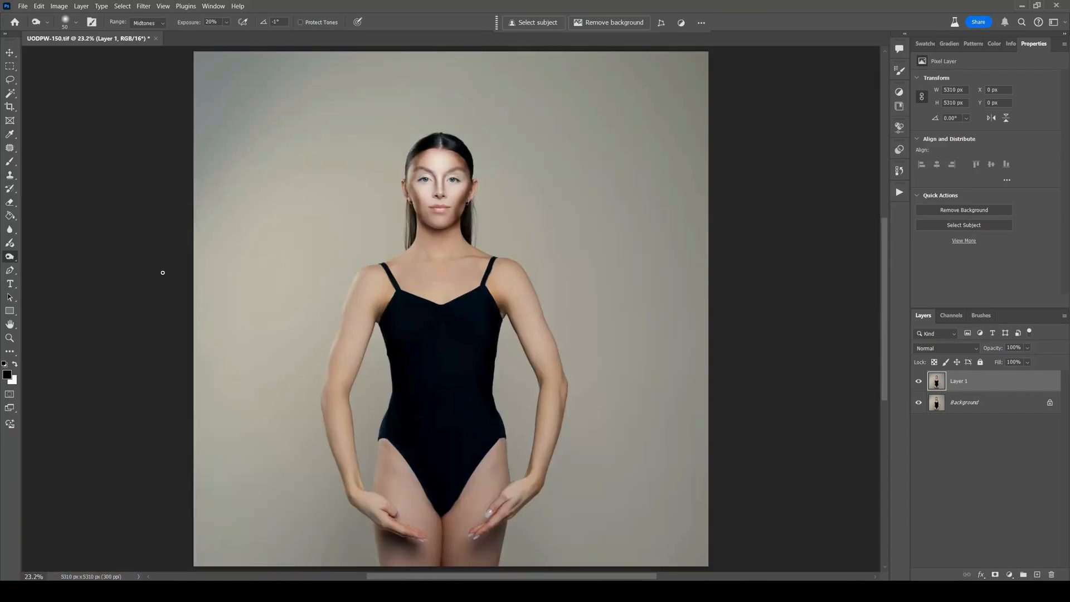
{"action": "key", "text": "ctrl+plus"}
{"action": "key", "text": "ctrl+plus"}
{"action": "key", "text": "ctrl+plus"}
{"action": "key", "text": "ctrl+plus"}
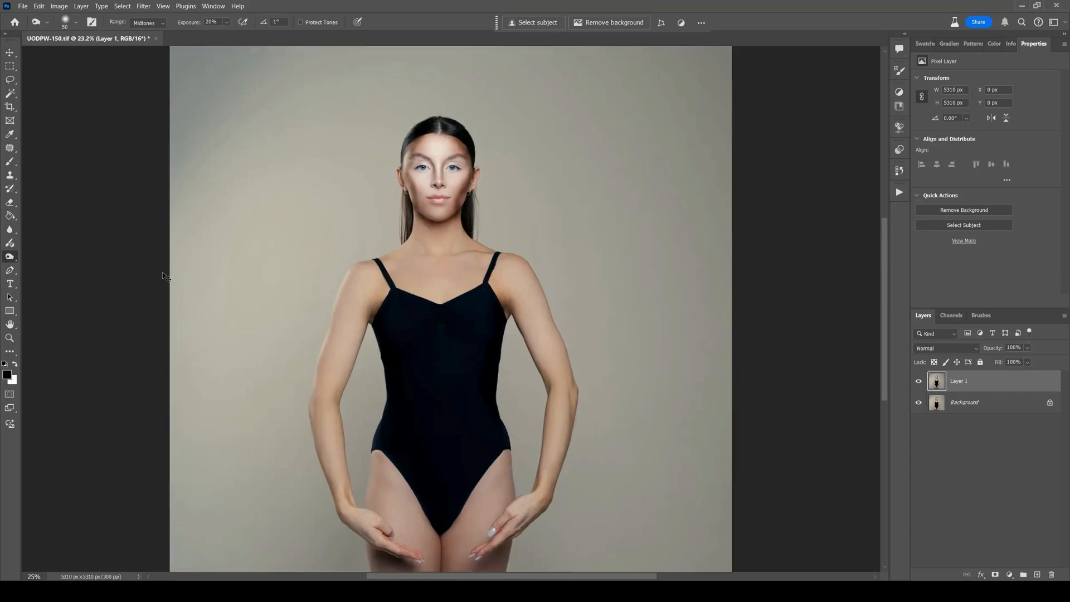
{"action": "left_click_drag", "start_coordinate": [418, 208], "coordinate": [437, 468]}
{"action": "left_click_drag", "start_coordinate": [411, 258], "coordinate": [414, 258]}
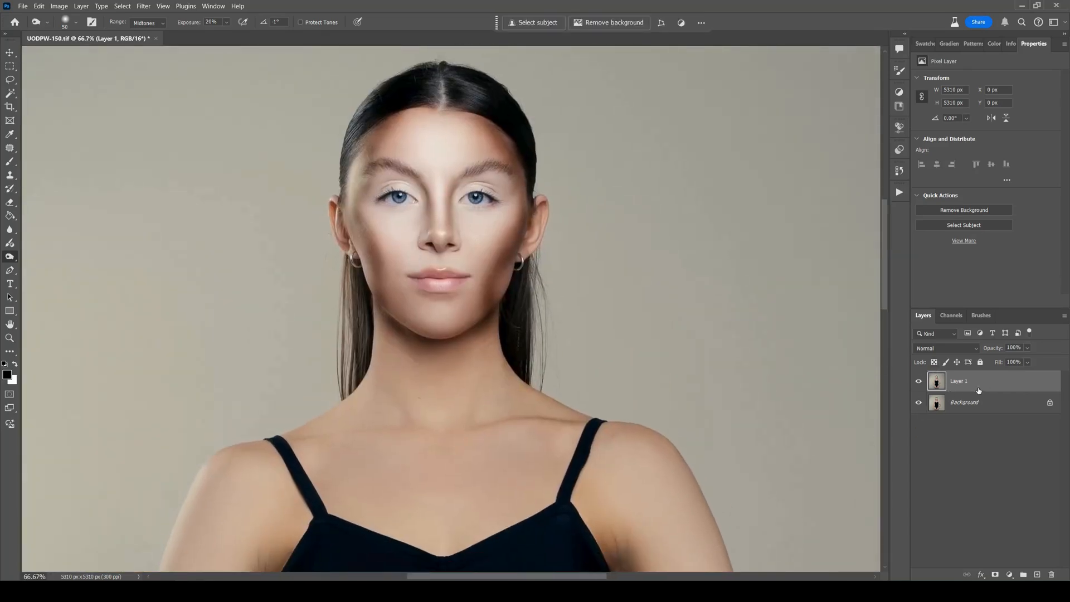
{"action": "left_click", "coordinate": [1026, 347]}
{"action": "left_click_drag", "start_coordinate": [1014, 362], "coordinate": [1006, 362]}
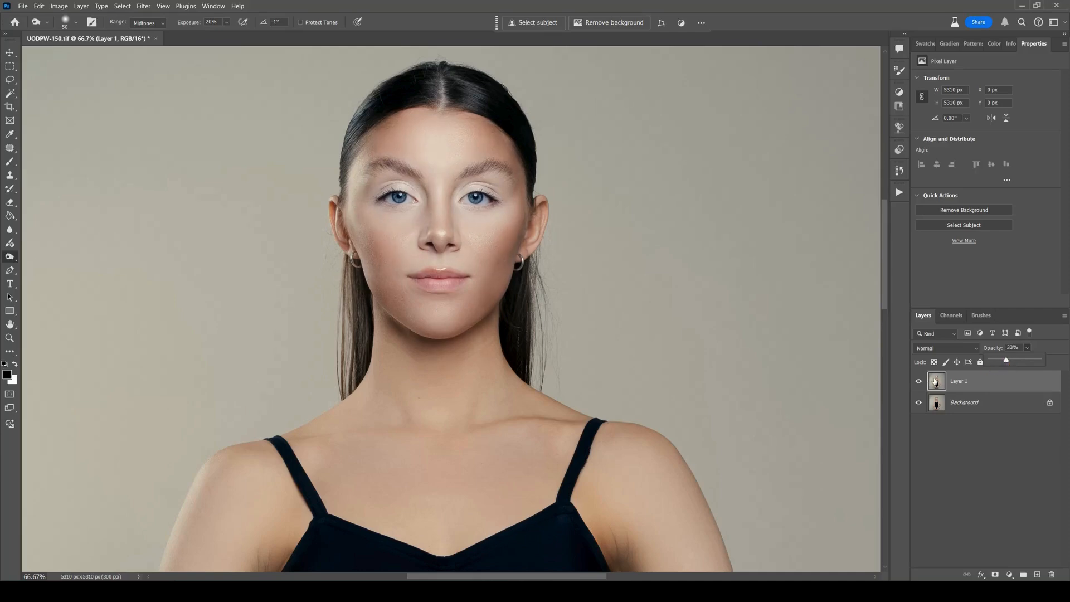
Toggle the visibility of Layer 1 to compare the face with and without the contouring.
{"action": "left_click", "coordinate": [917, 383]}
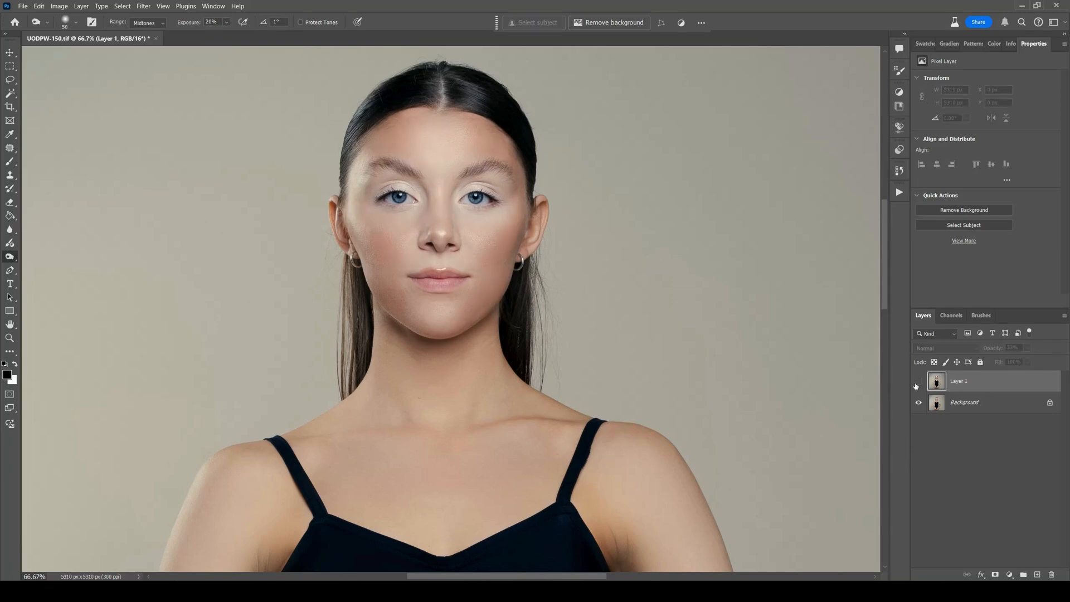
{"action": "left_click", "coordinate": [917, 384]}
{"action": "left_click", "coordinate": [916, 389]}
{"action": "left_click", "coordinate": [914, 389]}
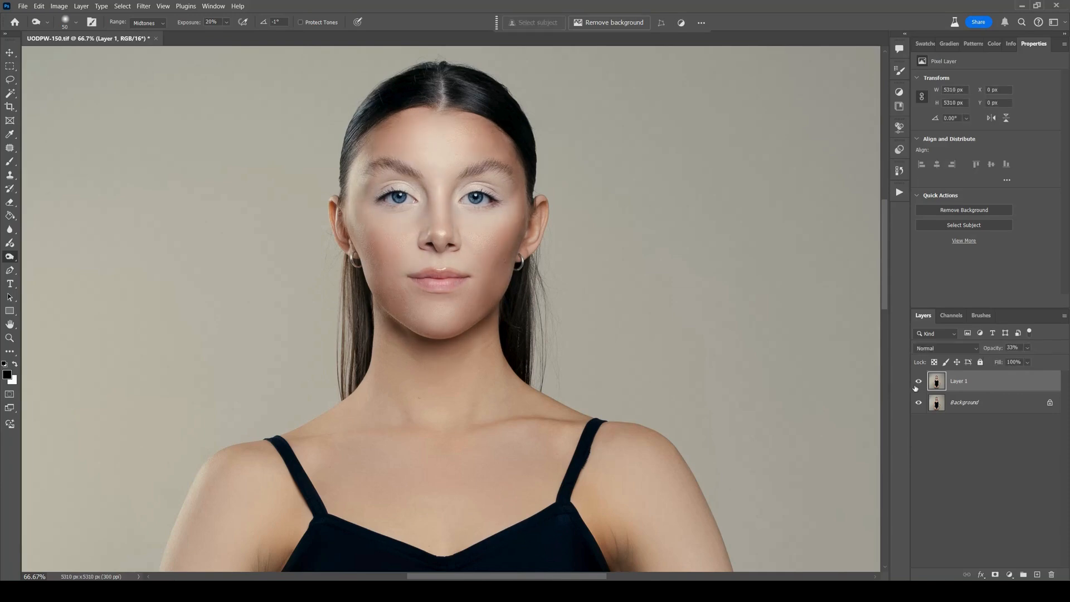
{"action": "left_click", "coordinate": [914, 389]}
{"action": "left_click", "coordinate": [914, 389]}
{"action": "left_click", "coordinate": [918, 383]}
{"action": "left_click", "coordinate": [918, 382]}
Burn shadows beneath both collarbones with an 80 px brush.
{"action": "key", "text": "bracketright"}
{"action": "key", "text": "bracketright"}
{"action": "key", "text": "bracketright"}
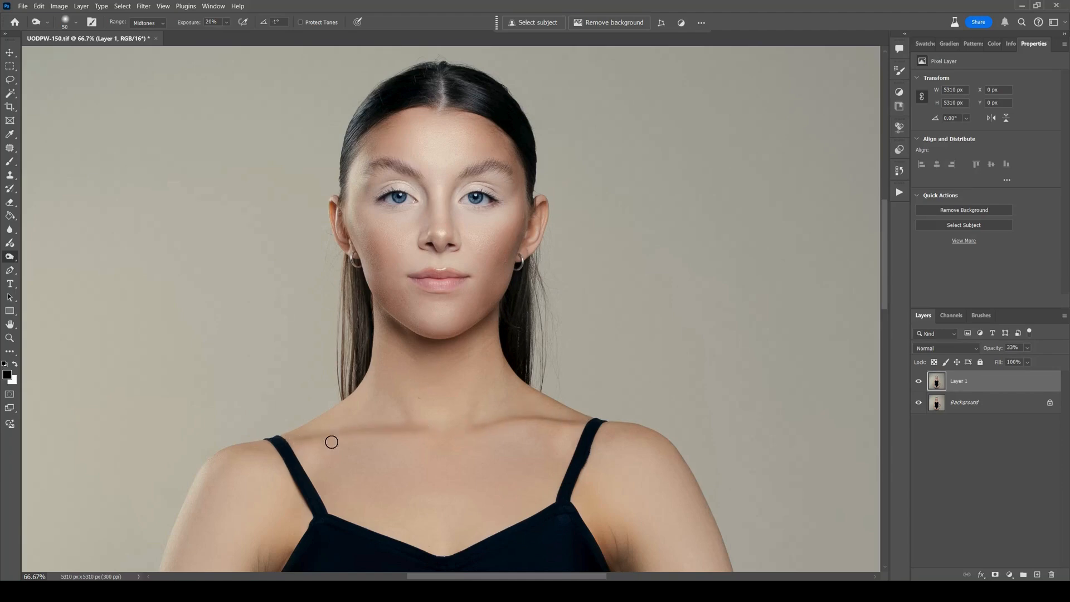
{"action": "mouse_move", "coordinate": [310, 460]}
{"action": "left_mouse_down"}
{"action": "mouse_move", "coordinate": [402, 462]}
{"action": "mouse_move", "coordinate": [310, 466]}
{"action": "left_mouse_up"}
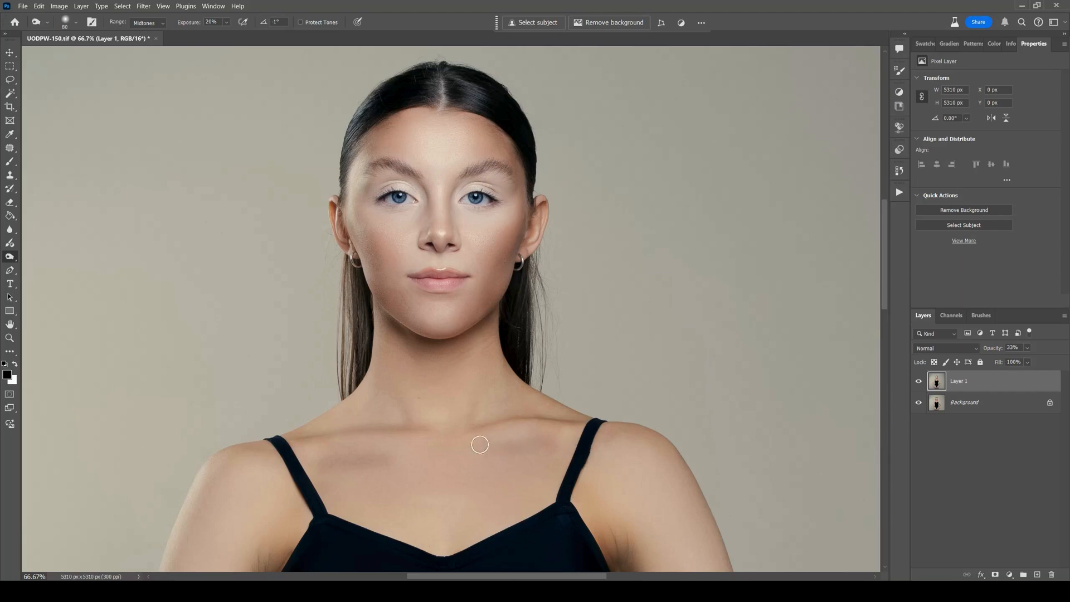
Switch to the Dodge tool and brighten both collarbones with an enlarged brush.
{"action": "key", "text": "shift+o"}
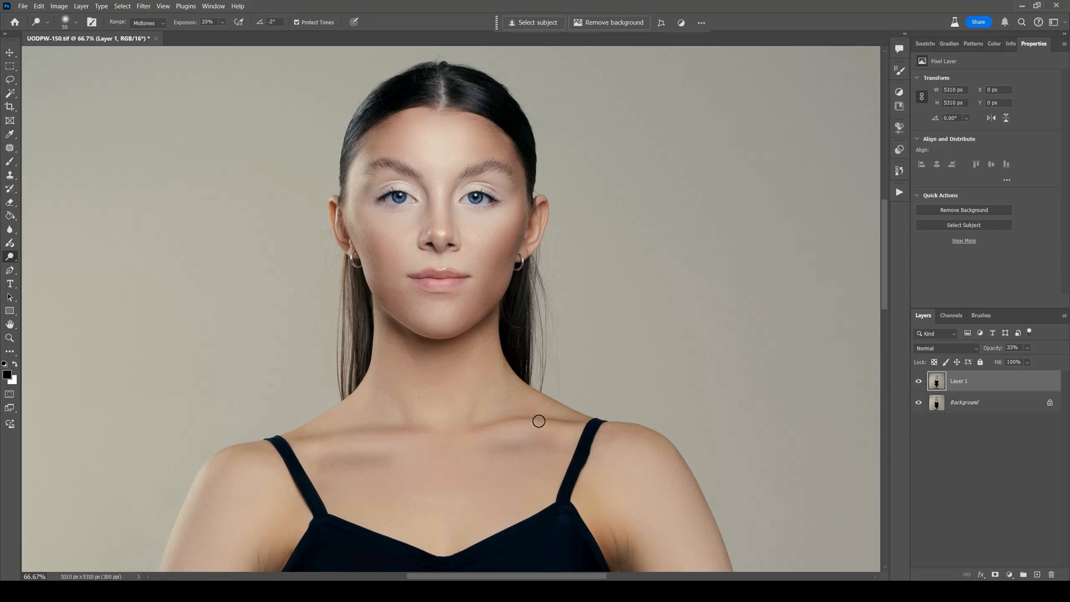
{"action": "key", "text": "]"}
{"action": "key", "text": "]"}
{"action": "key", "text": "]"}
Dodge the middle of the model's right upper arm with a 150 px brush and burn its outer edge with a 125 px brush.
{"action": "mouse_move", "coordinate": [591, 496]}
{"action": "left_mouse_down"}
{"action": "mouse_move", "coordinate": [466, 270]}
{"action": "mouse_move", "coordinate": [428, 315]}
{"action": "mouse_move", "coordinate": [763, 239]}
{"action": "left_mouse_up"}
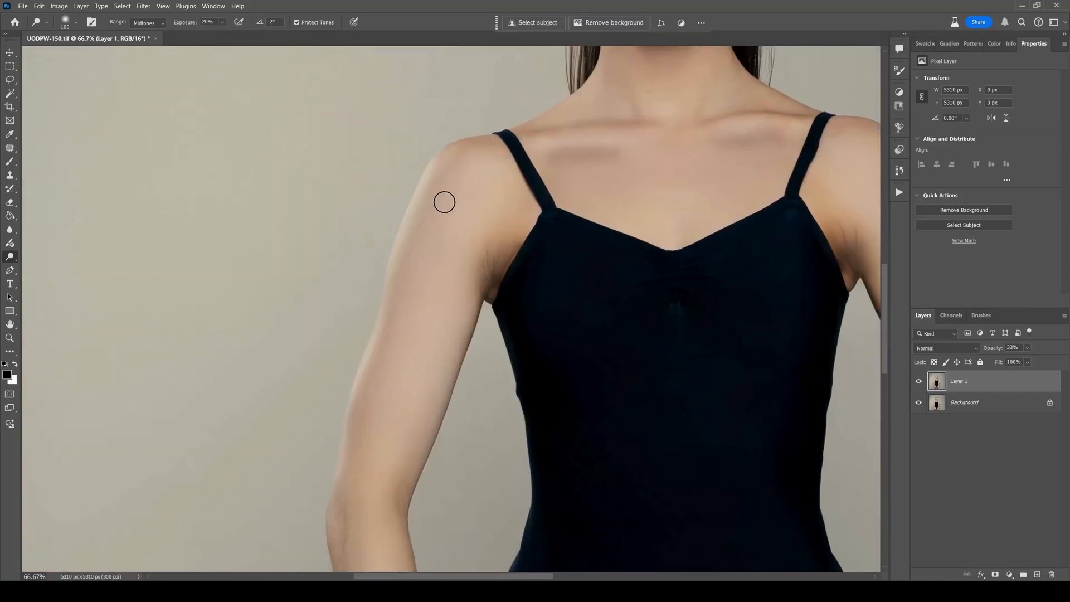
{"action": "key", "text": "]"}
{"action": "key", "text": "]"}
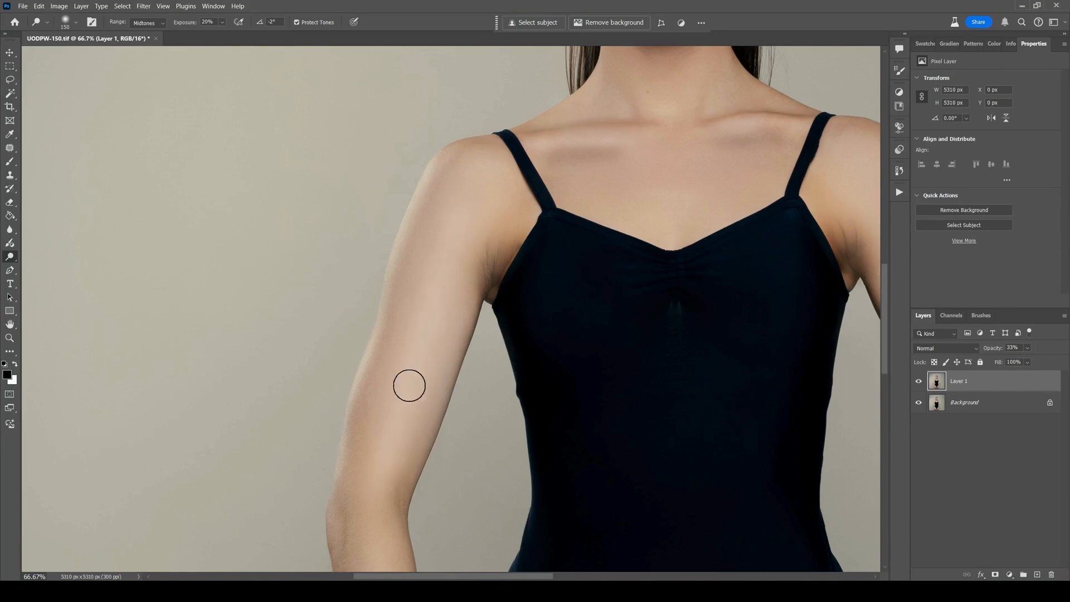
{"action": "key", "text": "shift+o"}
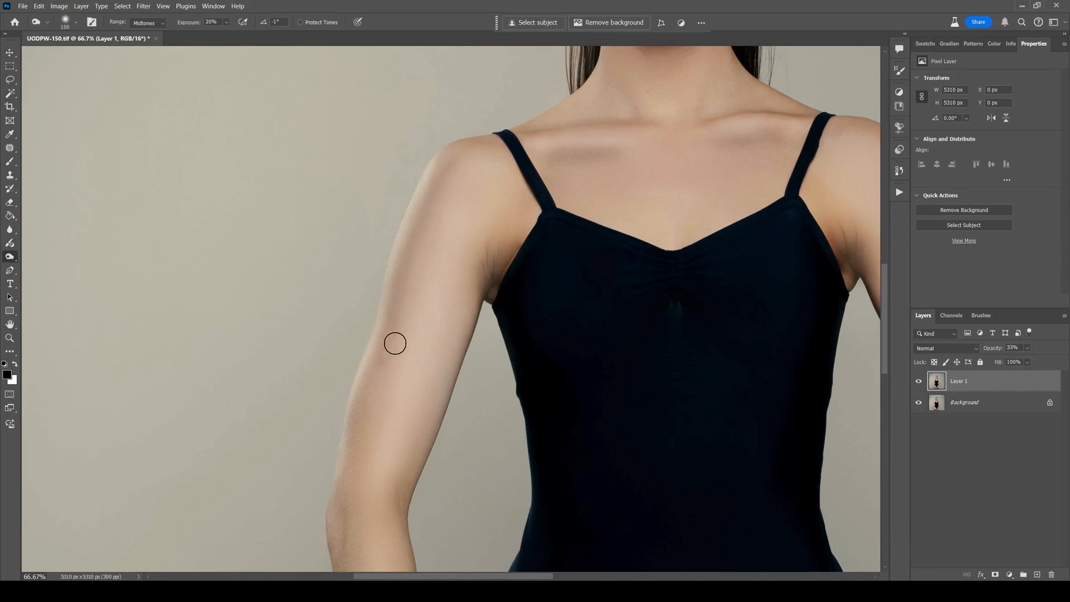
{"action": "key", "text": "bracketright"}
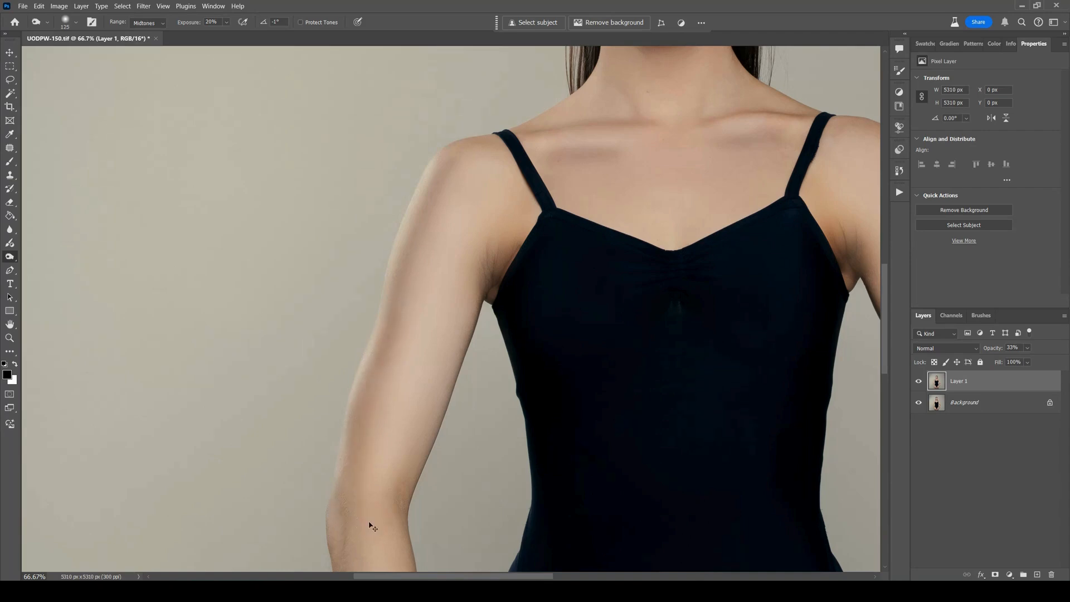
Fit the whole image in view and toggle Layer 1 to compare the full figure before and after retouching.
{"action": "key", "text": "ctrl+0"}
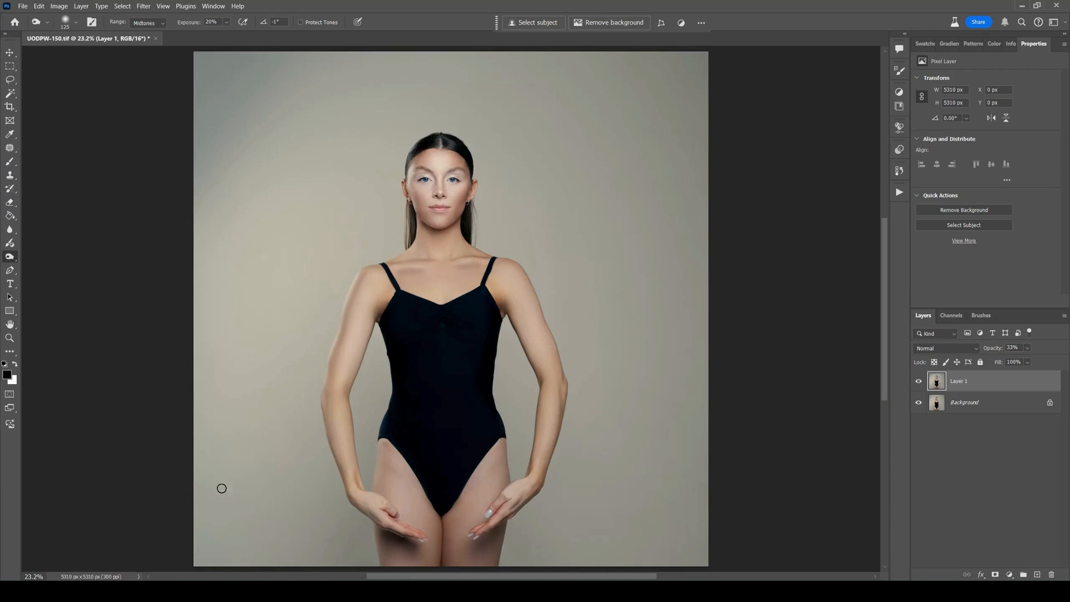
{"action": "left_click", "coordinate": [917, 380]}
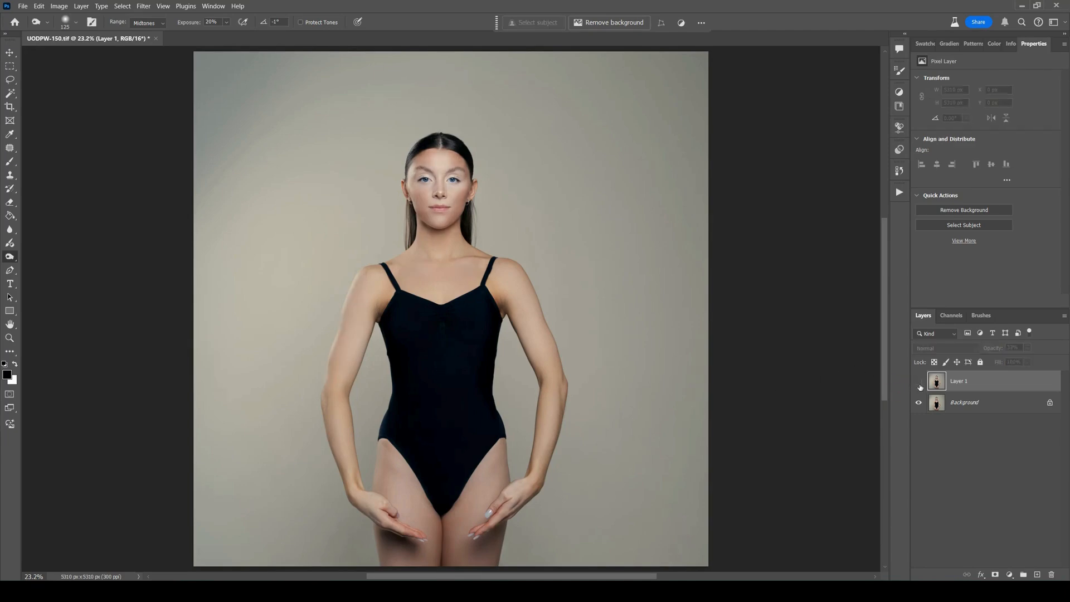
{"action": "left_click", "coordinate": [918, 384]}
{"action": "left_click", "coordinate": [918, 384]}
{"action": "left_click", "coordinate": [917, 388]}
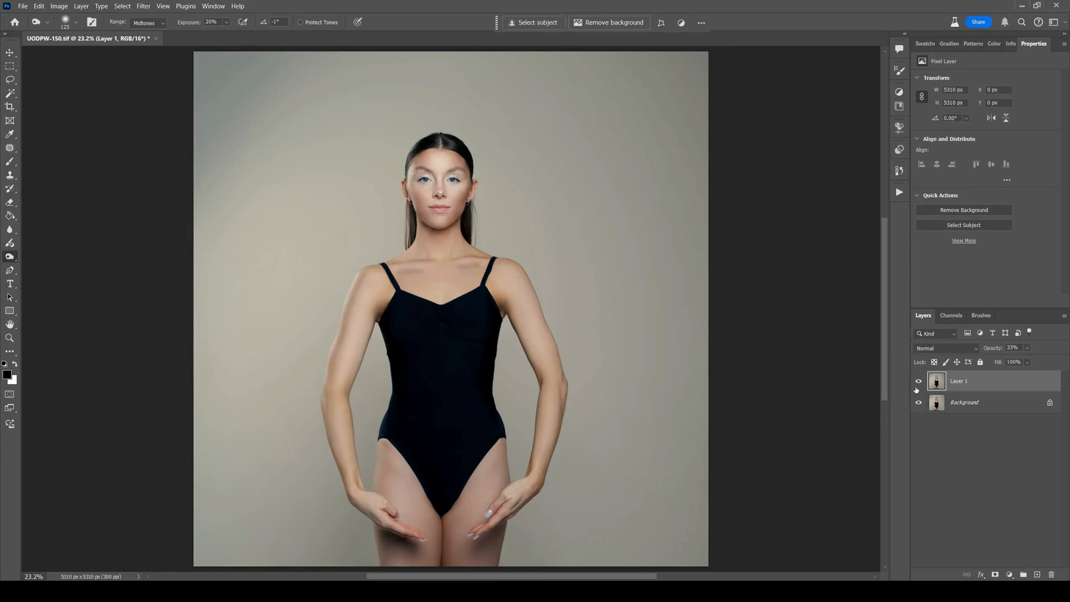